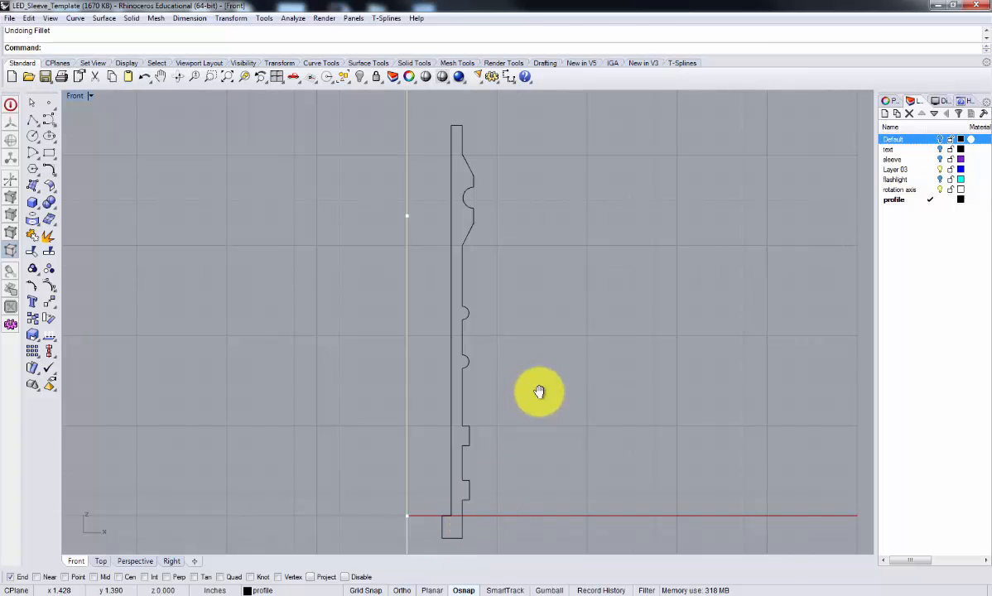
# Step: Examine the sleeve profile curve from its stepped lower end to its square upper end, including the bumps and notch
pyautogui.moveTo(540, 398); pyautogui.dragTo(524, 422, button='right')
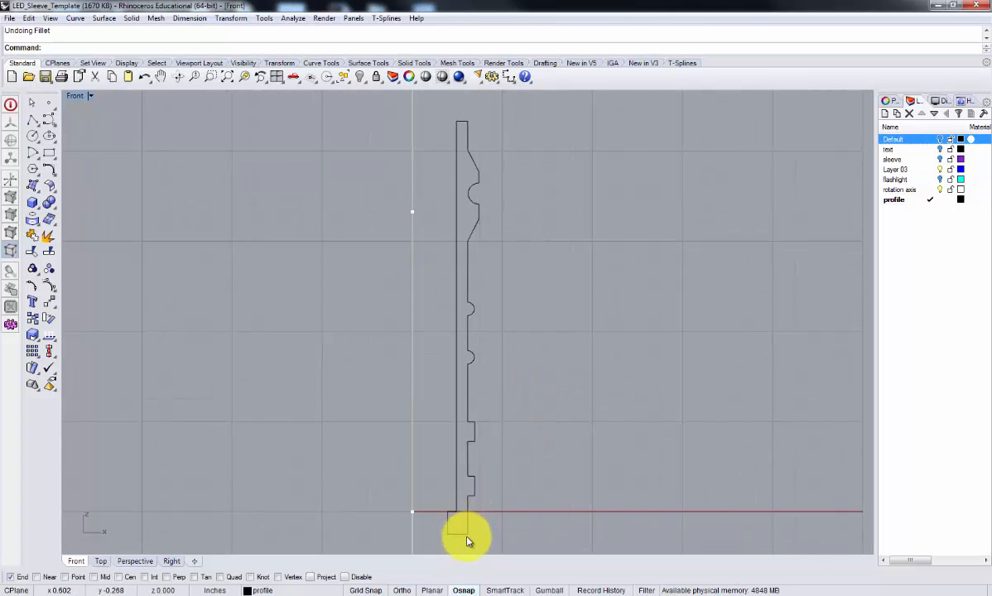
pyautogui.scroll(1, 470, 537)
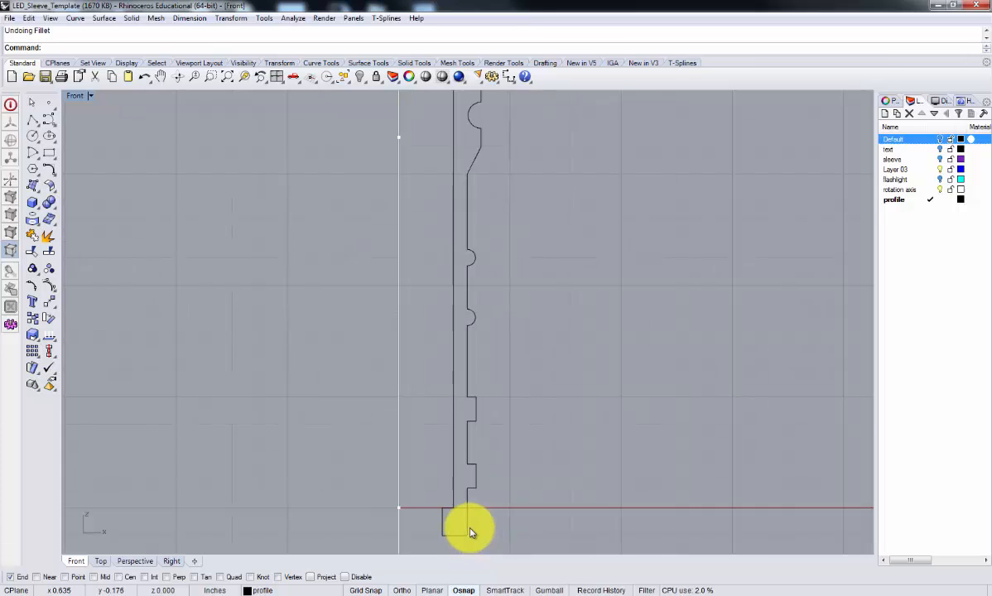
pyautogui.scroll(-1, 469, 537)
pyautogui.scroll(5, 460, 128)
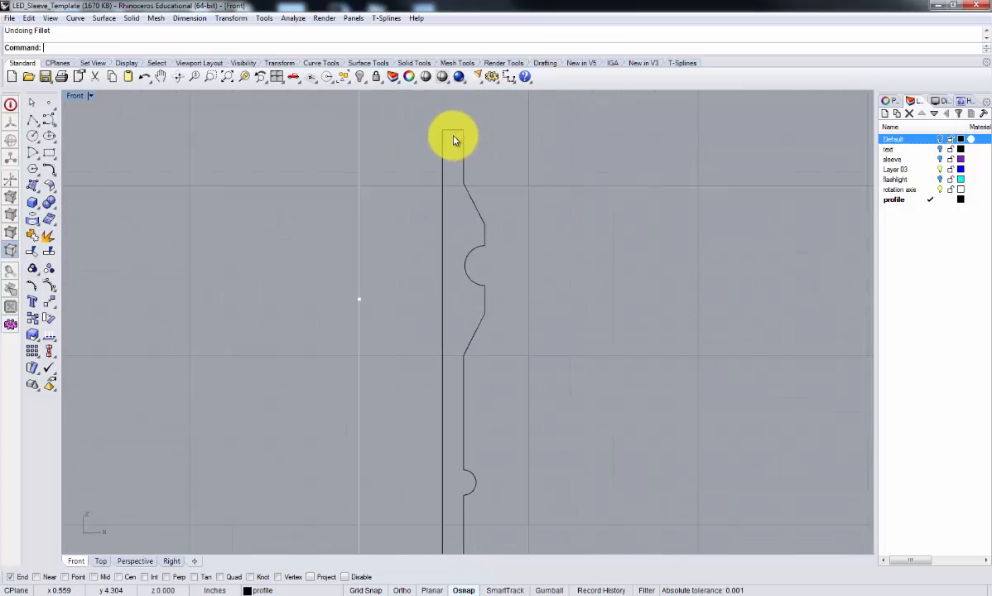
pyautogui.scroll(3, 475, 123)
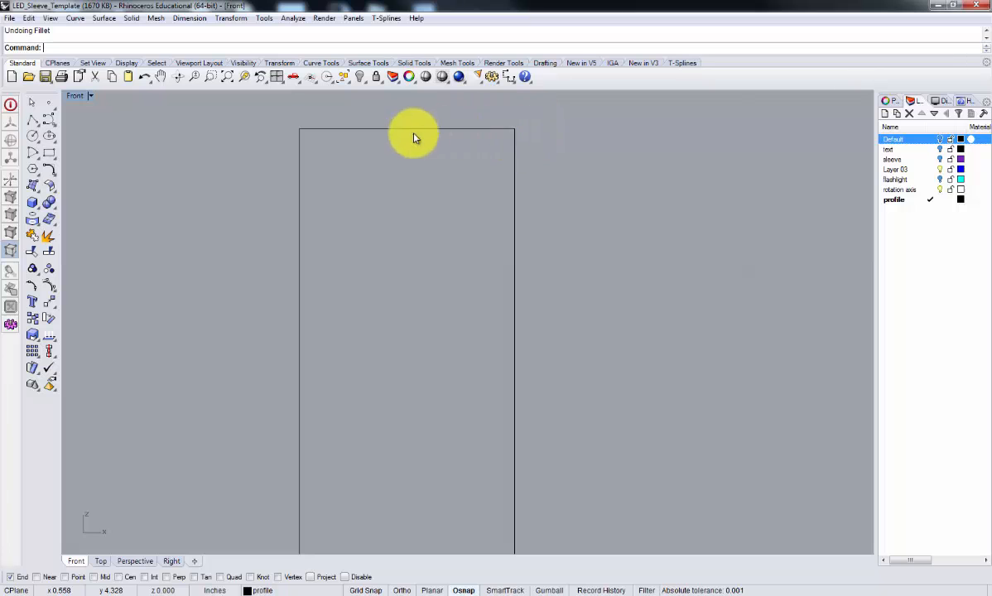
pyautogui.scroll(-5, 532, 171)
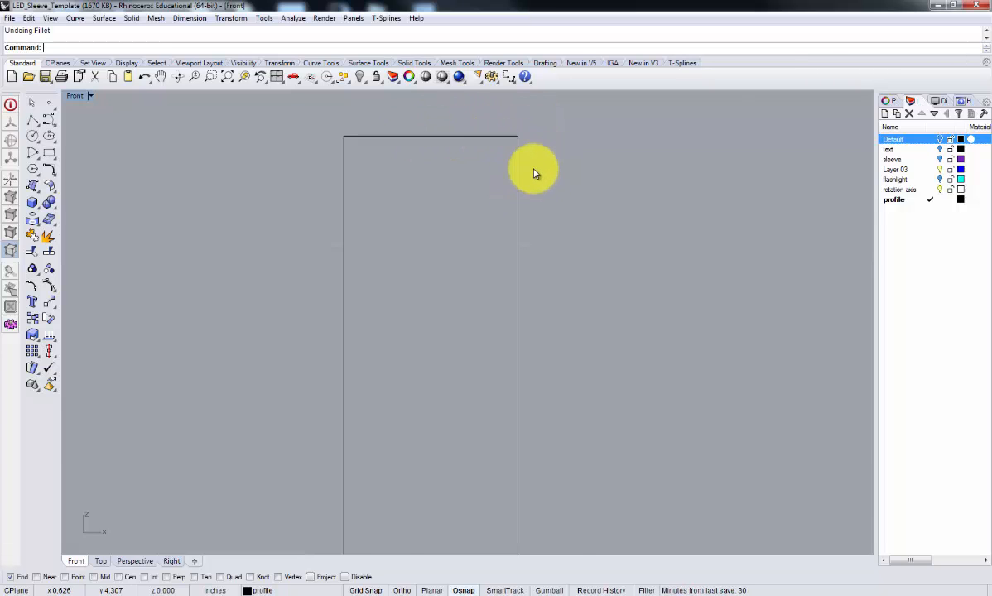
pyautogui.scroll(-6, 571, 237)
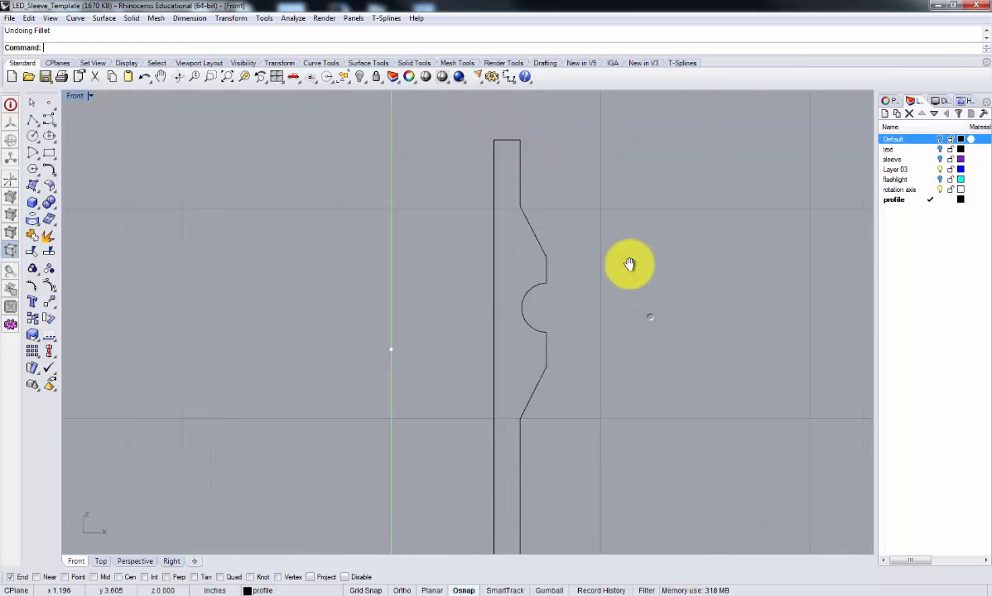
pyautogui.moveTo(660, 313); pyautogui.dragTo(564, 261, button='right')
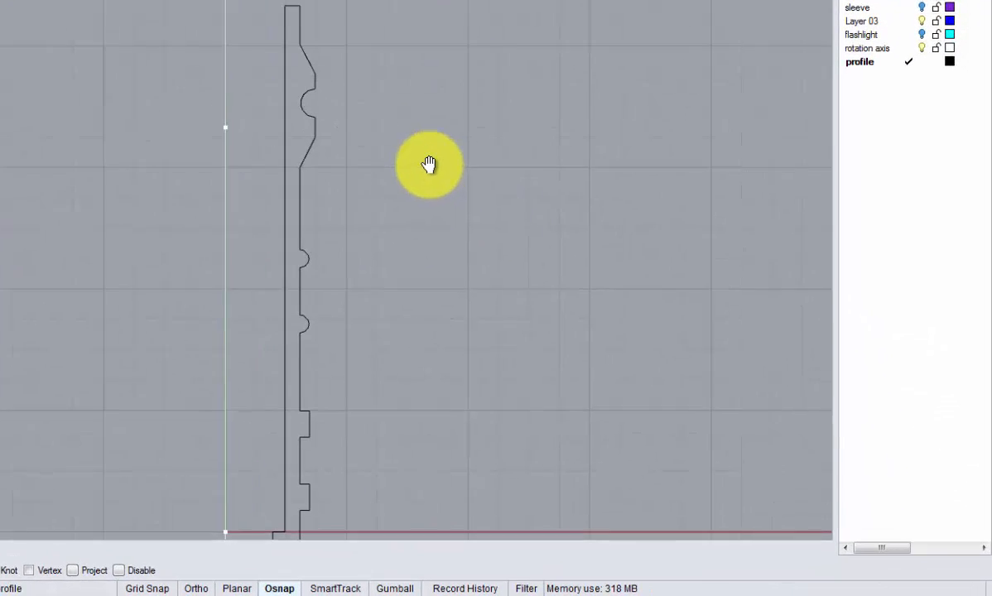
pyautogui.moveTo(393, 127); pyautogui.dragTo(394, 129, button='right')
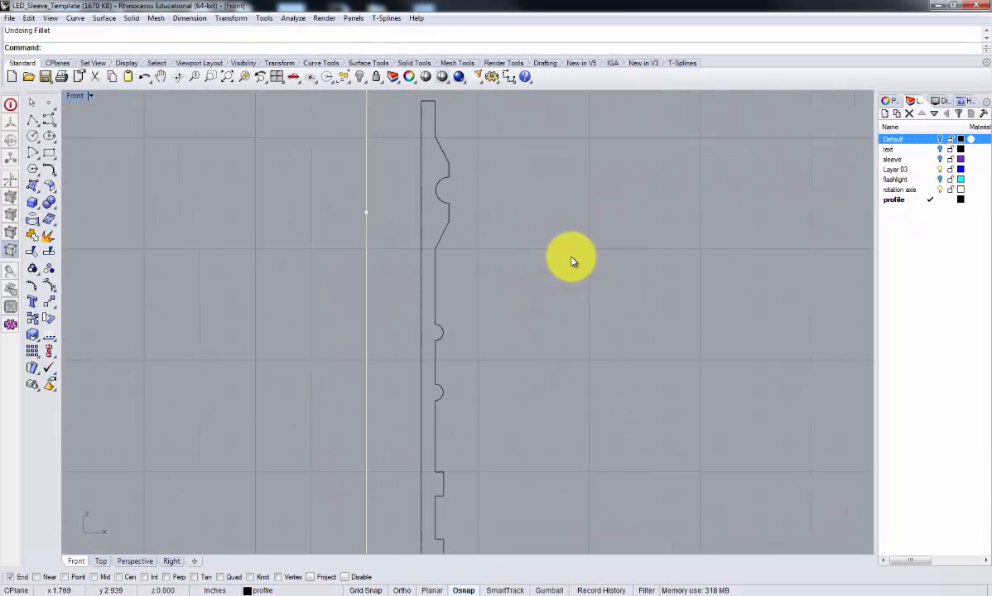
pyautogui.scroll(-2, 581, 267)
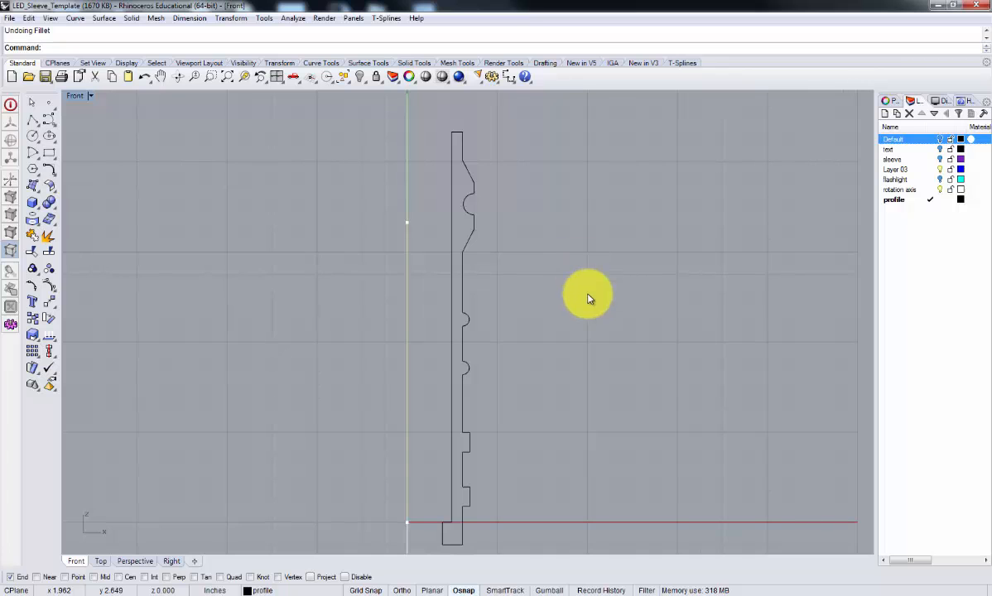
pyautogui.moveTo(596, 313); pyautogui.dragTo(598, 295, button='right')
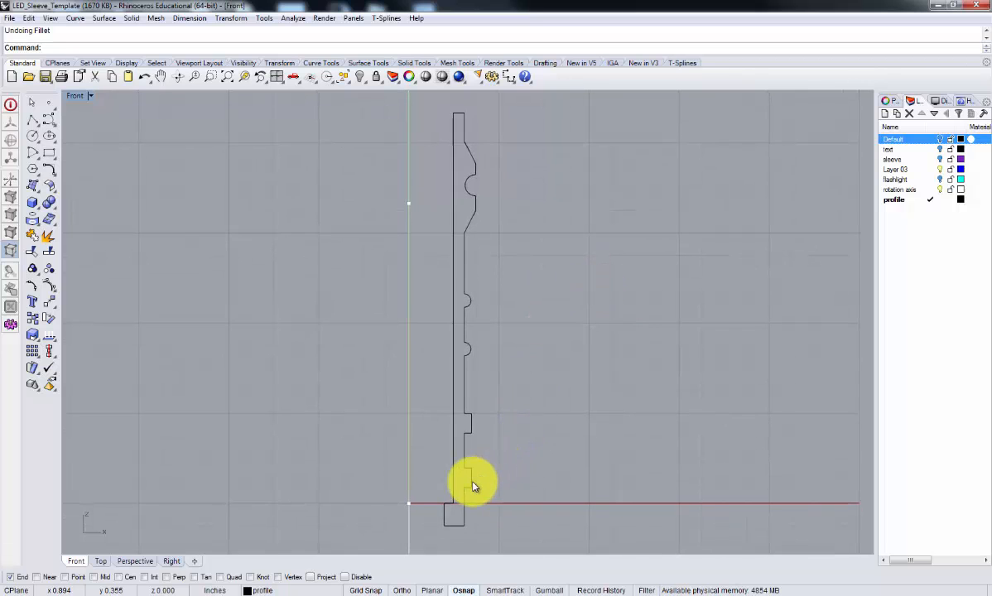
pyautogui.scroll(-2, 465, 487)
pyautogui.scroll(3, 464, 488)
pyautogui.scroll(-1, 469, 483)
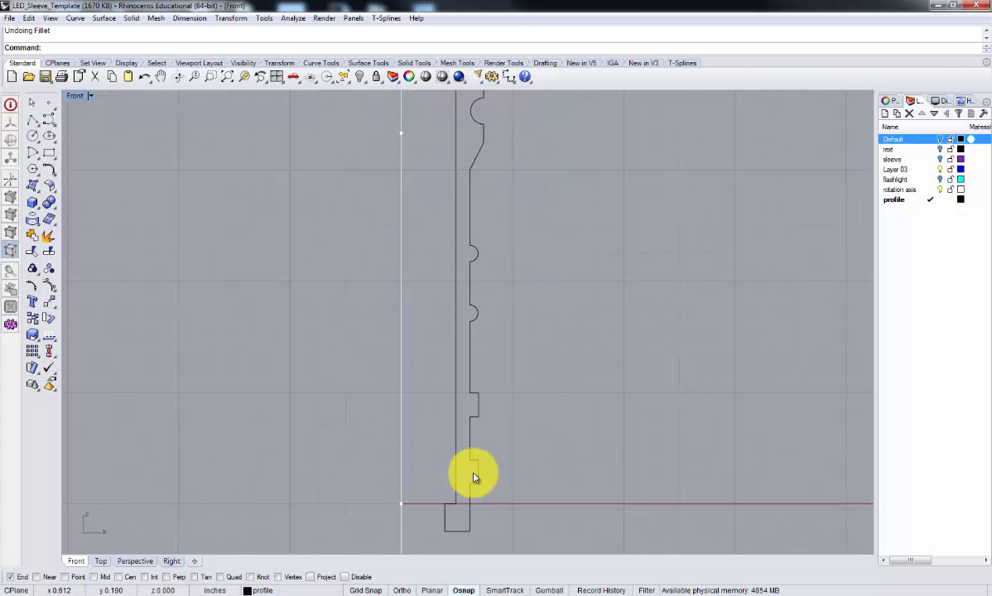
pyautogui.moveTo(512, 406); pyautogui.dragTo(512, 427, button='right')
pyautogui.scroll(-2, 511, 423)
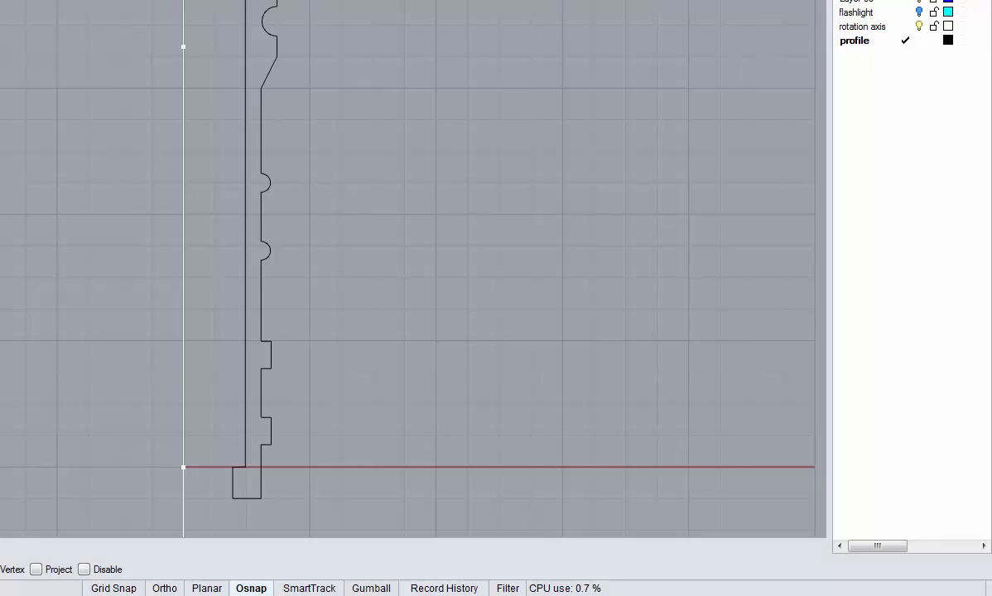
# Step: Try to fillet the profile's top outer corner with a radius of about 0.026 inches picked by two points, and undo the fillet
pyautogui.scroll(2, 472, 115)
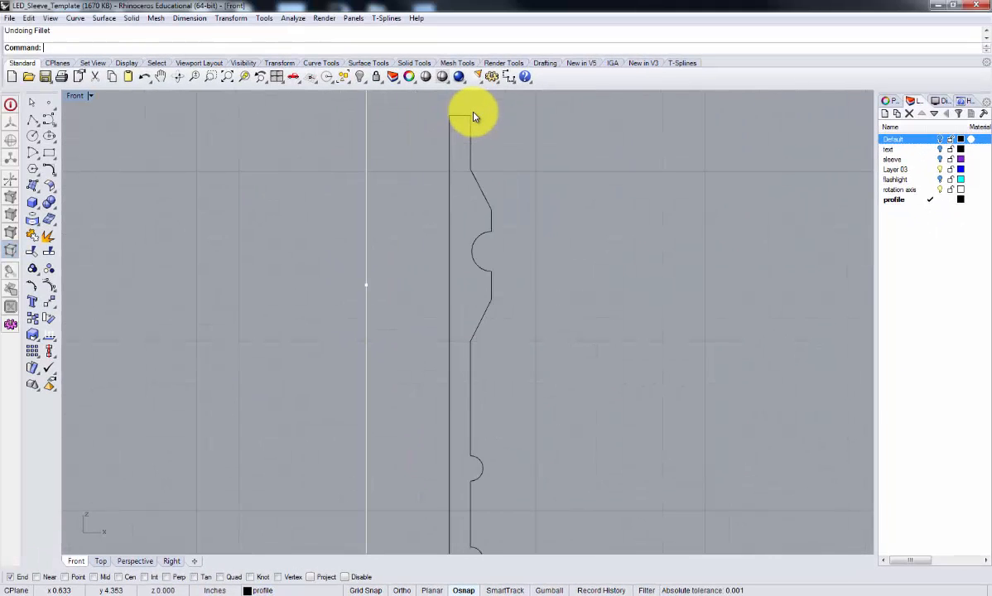
pyautogui.scroll(6, 474, 115)
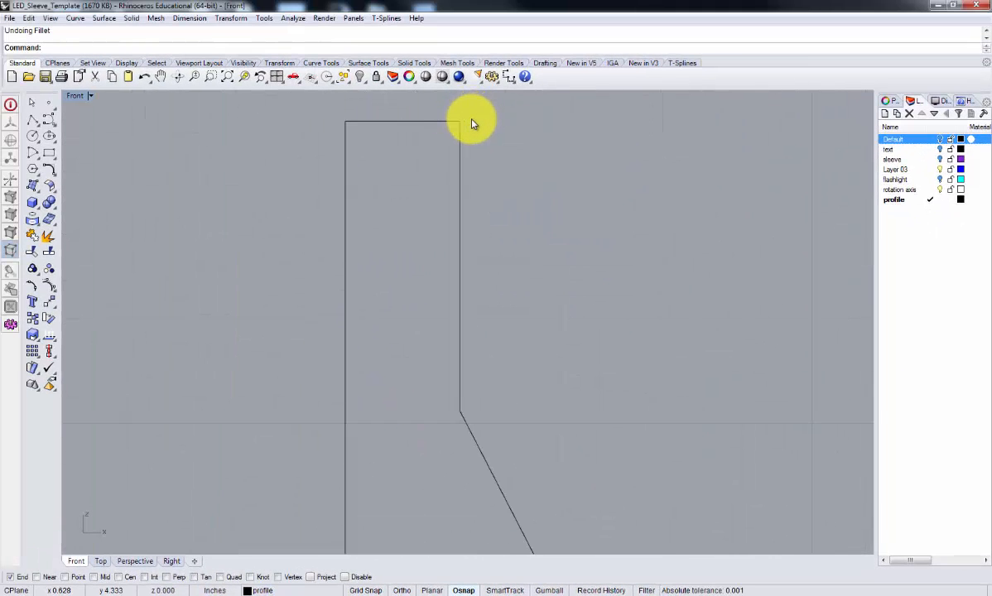
pyautogui.scroll(1, 473, 124)
pyautogui.moveTo(485, 135); pyautogui.dragTo(523, 160, button='right')
pyautogui.scroll(1, 529, 183)
pyautogui.scroll(-1, 526, 180)
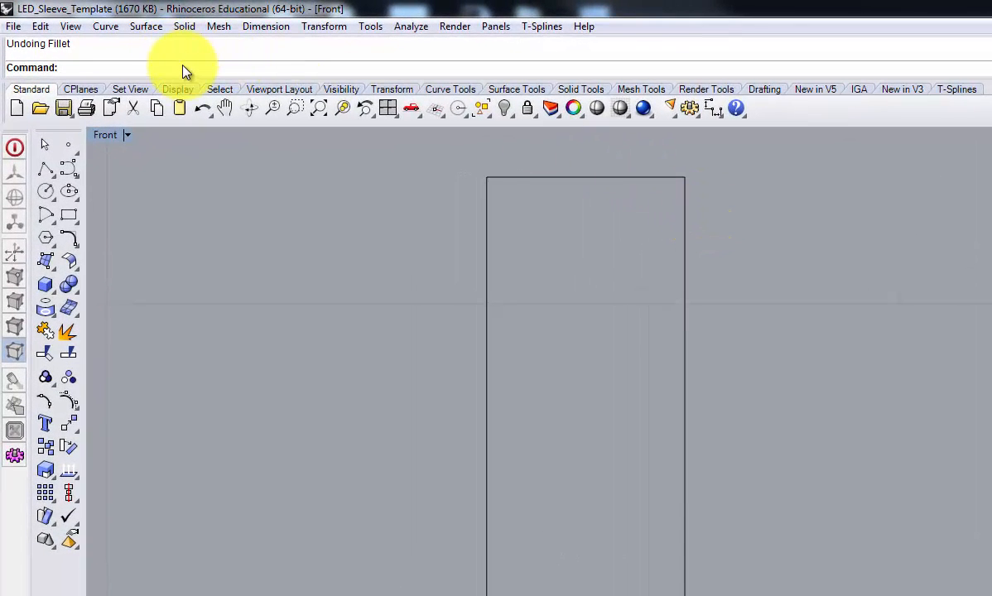
pyautogui.write('Fillet')
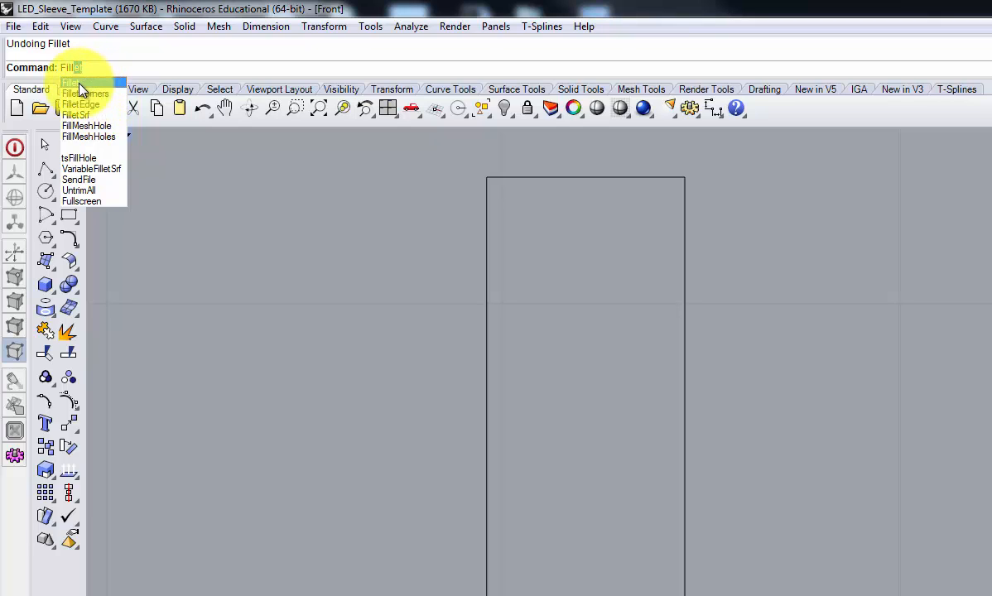
pyautogui.click(75, 84)
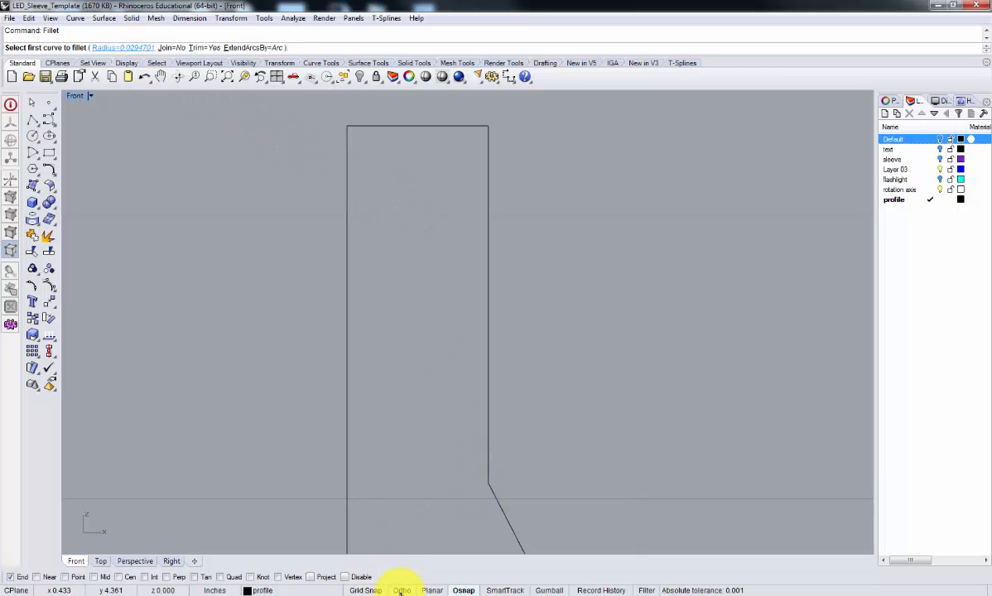
pyautogui.write('r')
pyautogui.press('Return')
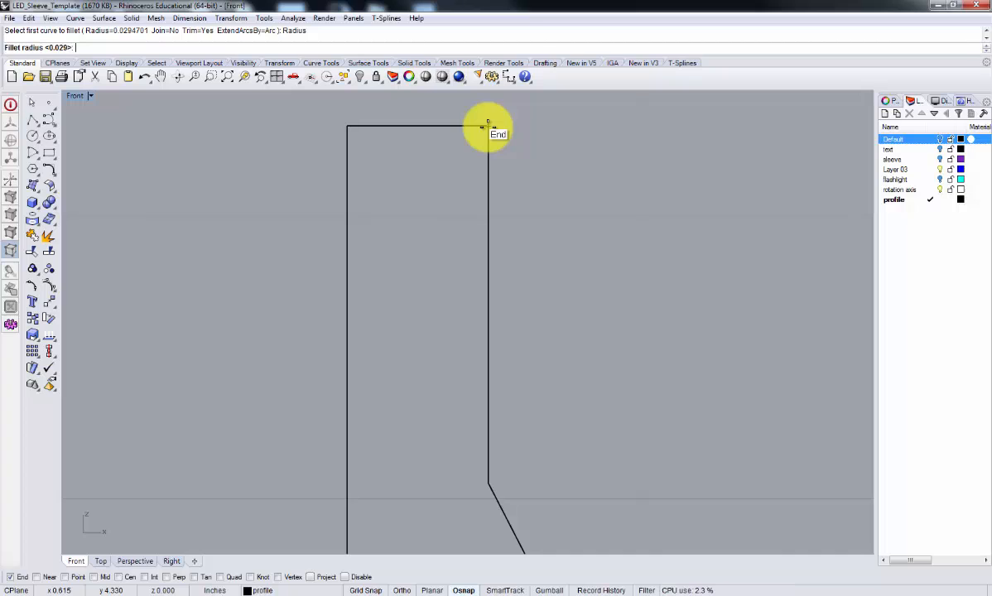
pyautogui.click(488, 125)
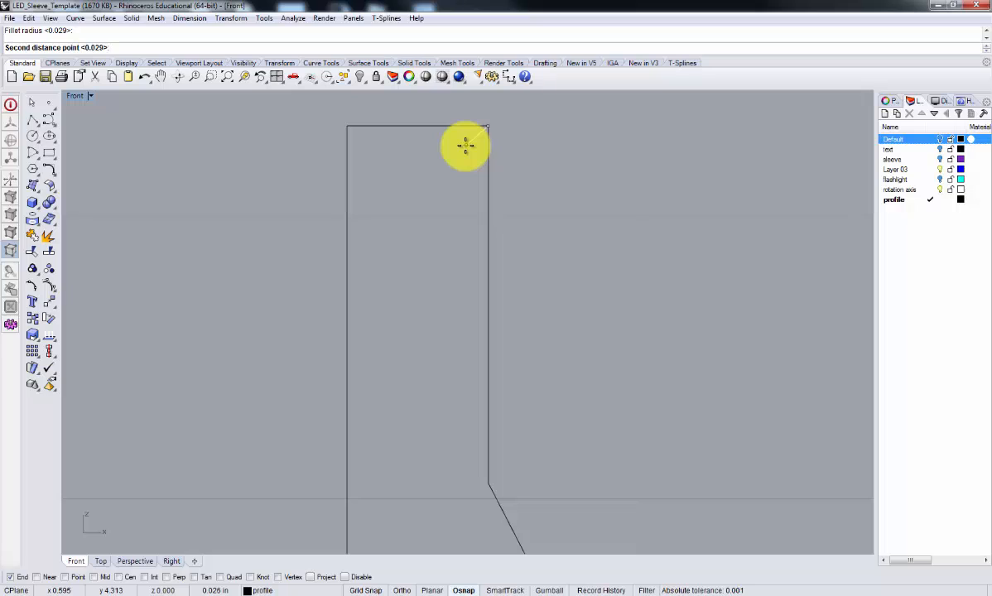
pyautogui.click(465, 146)
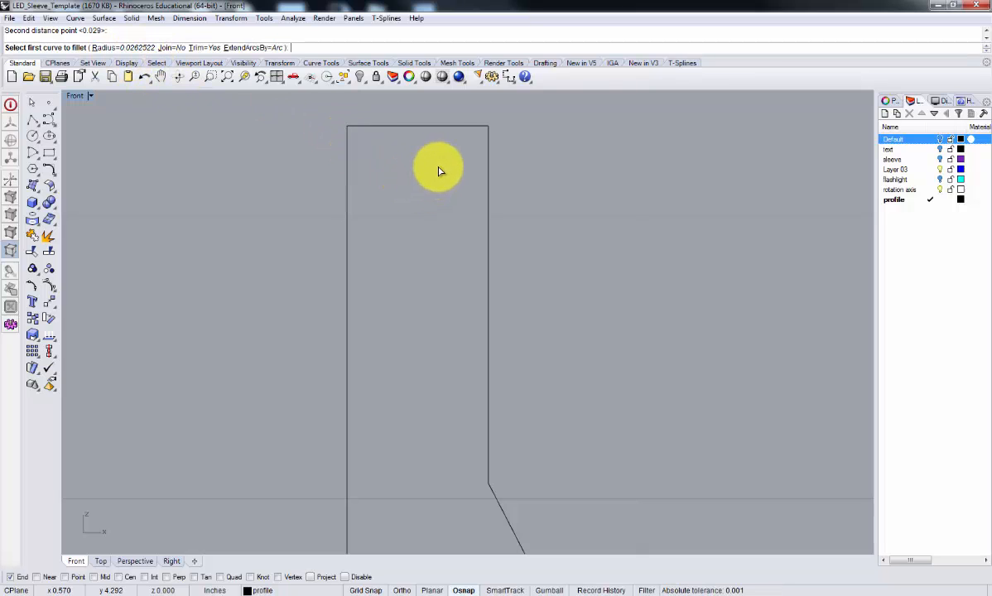
pyautogui.click(461, 127)
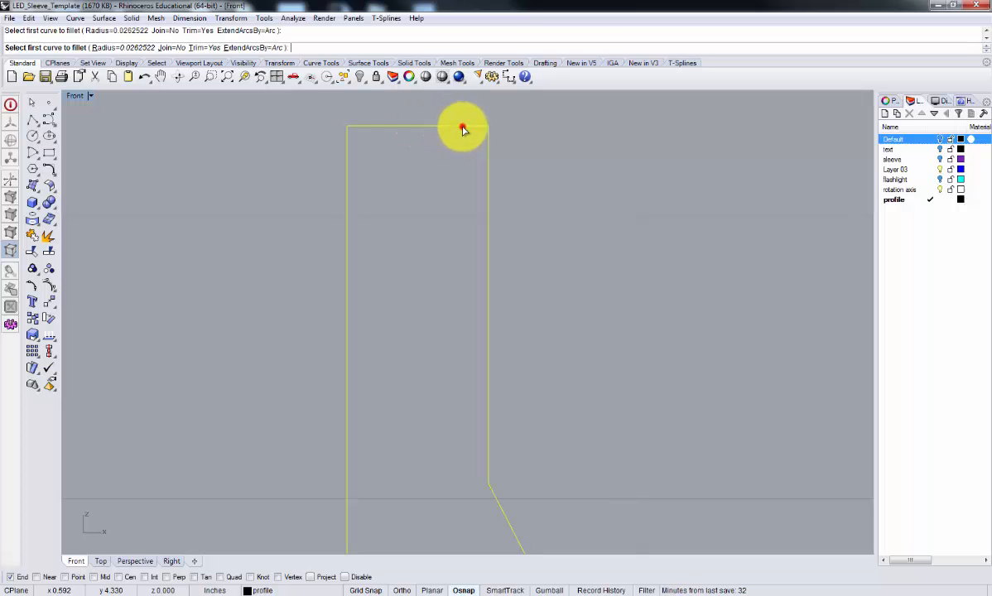
pyautogui.click(487, 166)
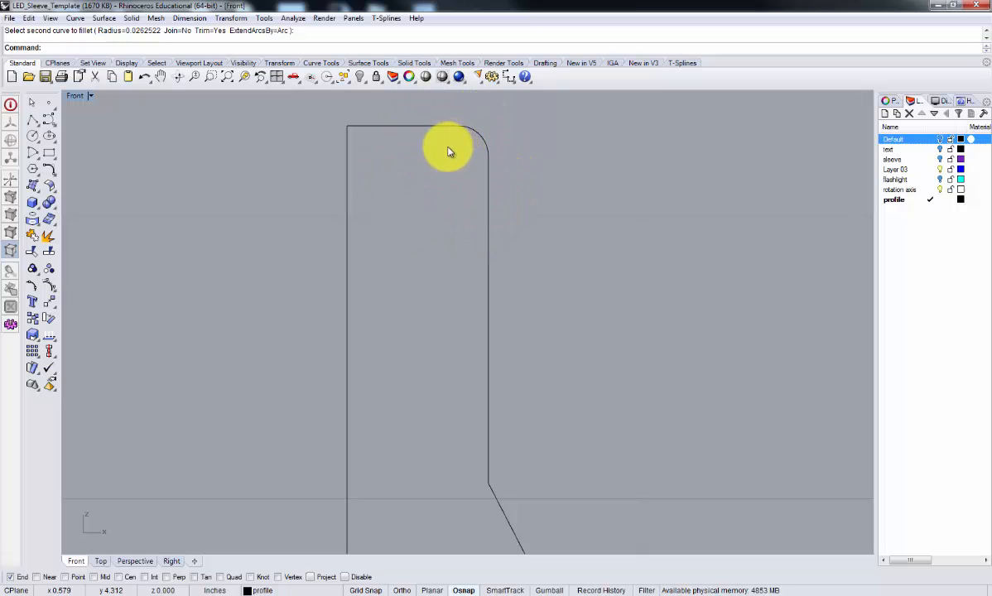
pyautogui.hotkey('ctrl', 'z')
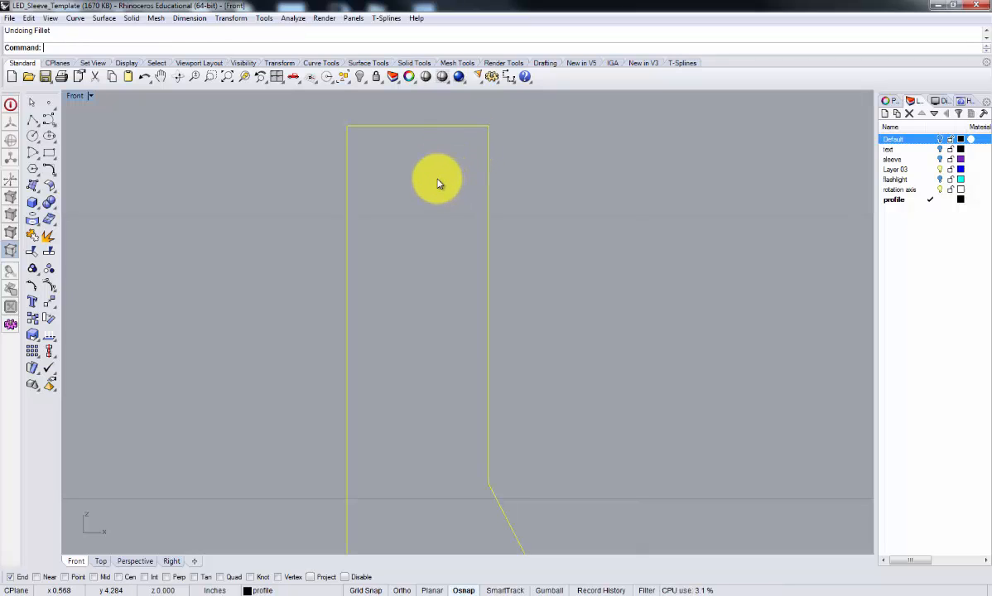
# Step: Fillet the profile's top outer corner with a radius of 0.03 inches
pyautogui.rightClick(437, 176)
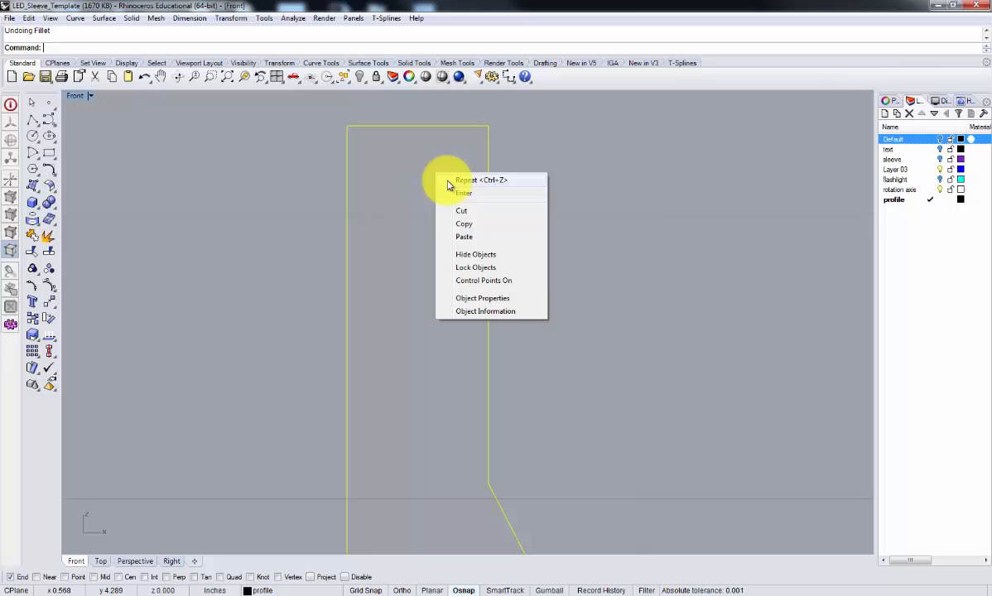
pyautogui.rightClick(401, 193)
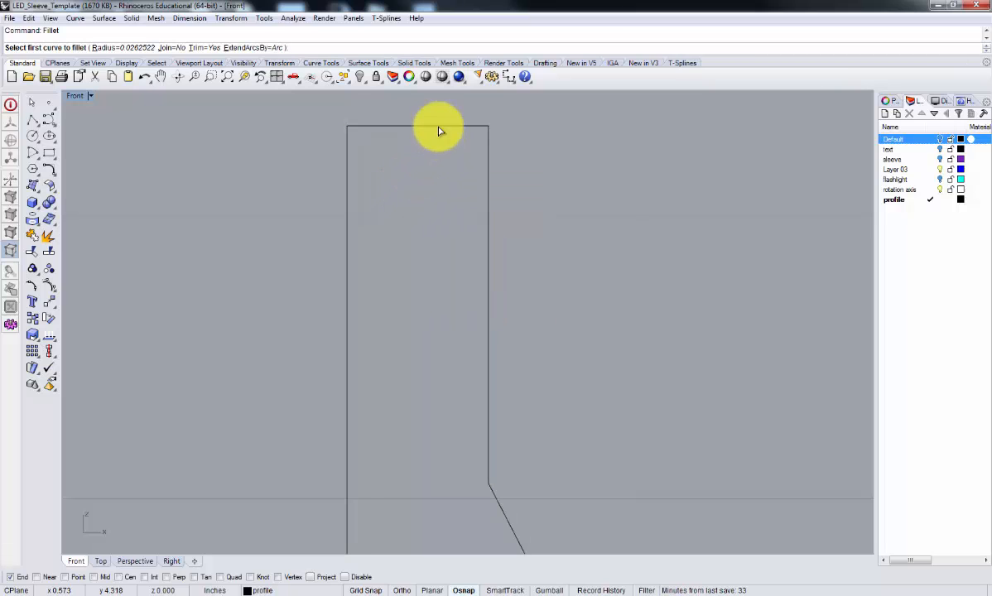
pyautogui.click(143, 48)
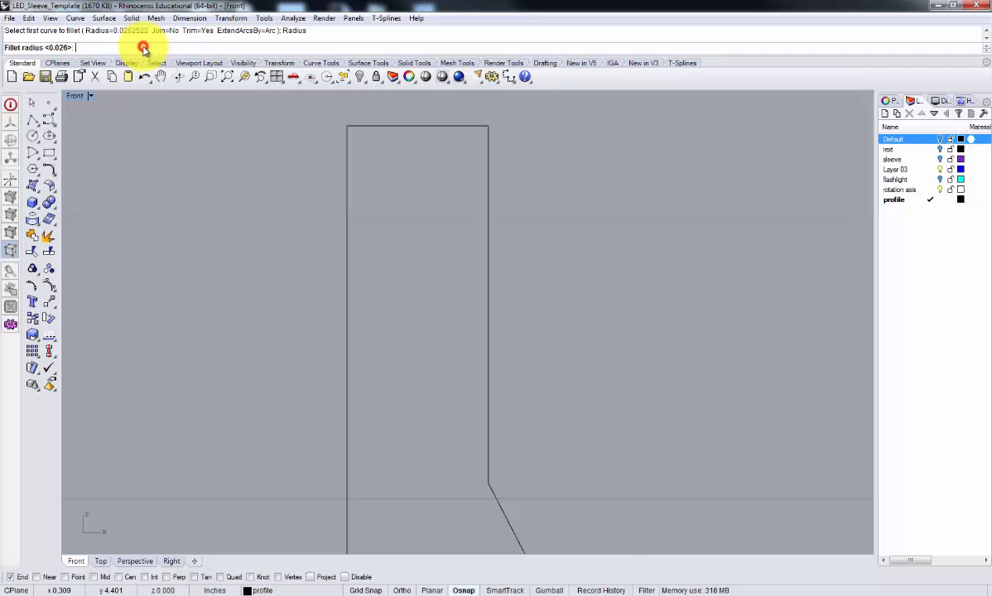
pyautogui.write('0.03')
pyautogui.press('Return')
pyautogui.click(487, 175)
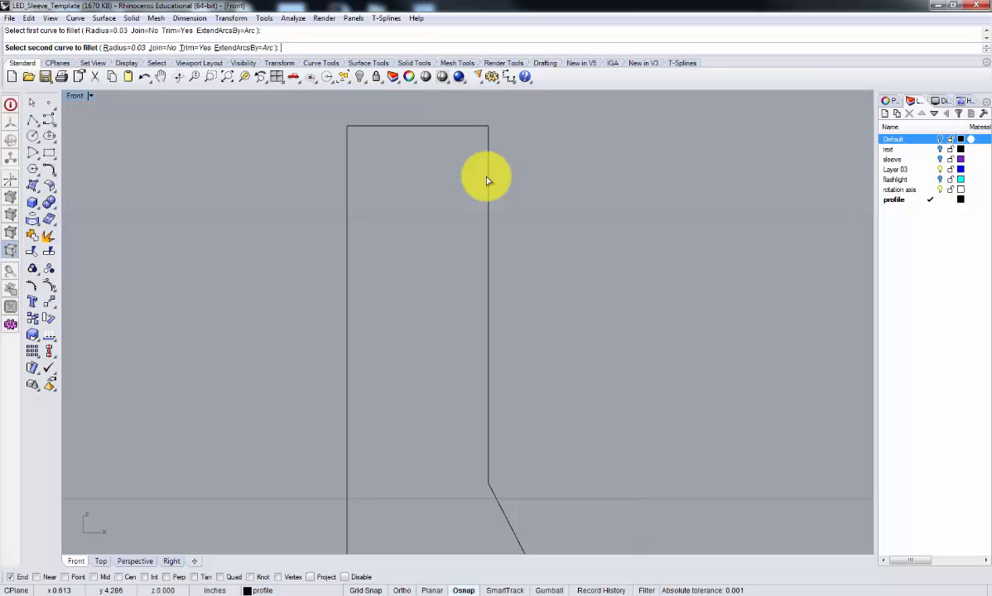
pyautogui.click(487, 180)
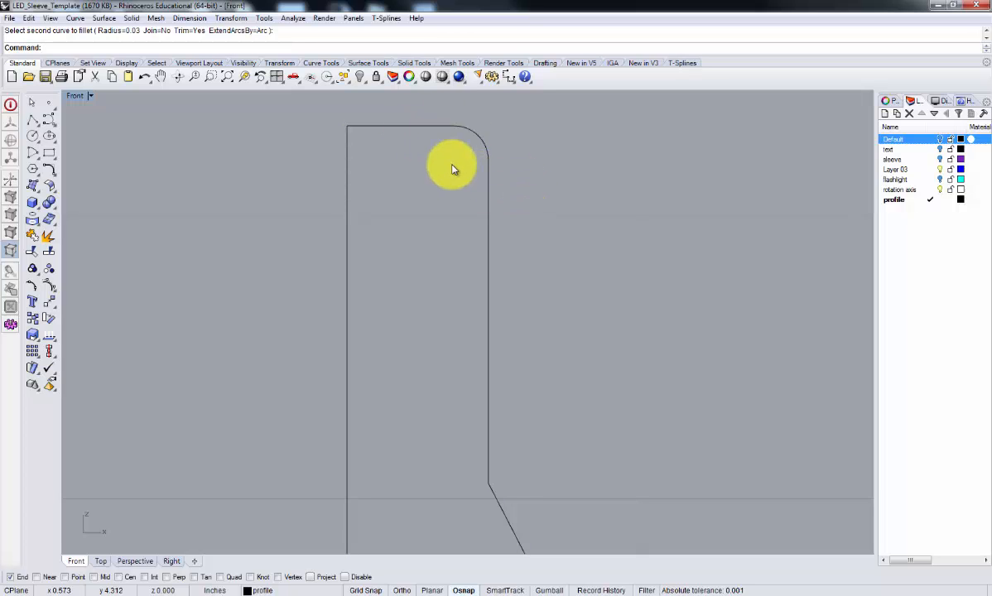
# Step: Fillet the outer corner where the upper slope meets the vertical edge above the large semicircular notch, with a radius of 0.03 inches
pyautogui.scroll(-5, 485, 184)
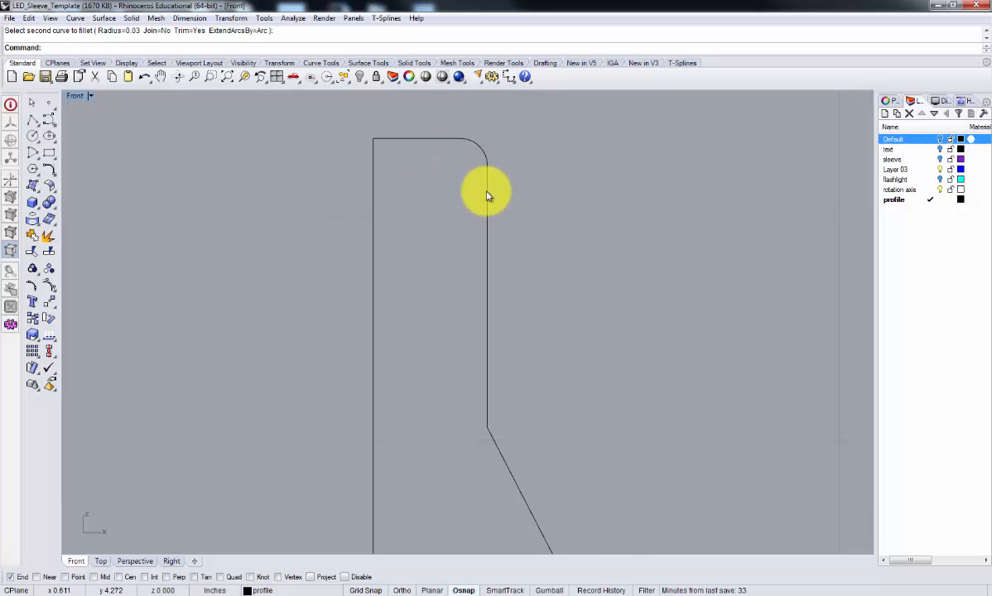
pyautogui.scroll(-6, 486, 184)
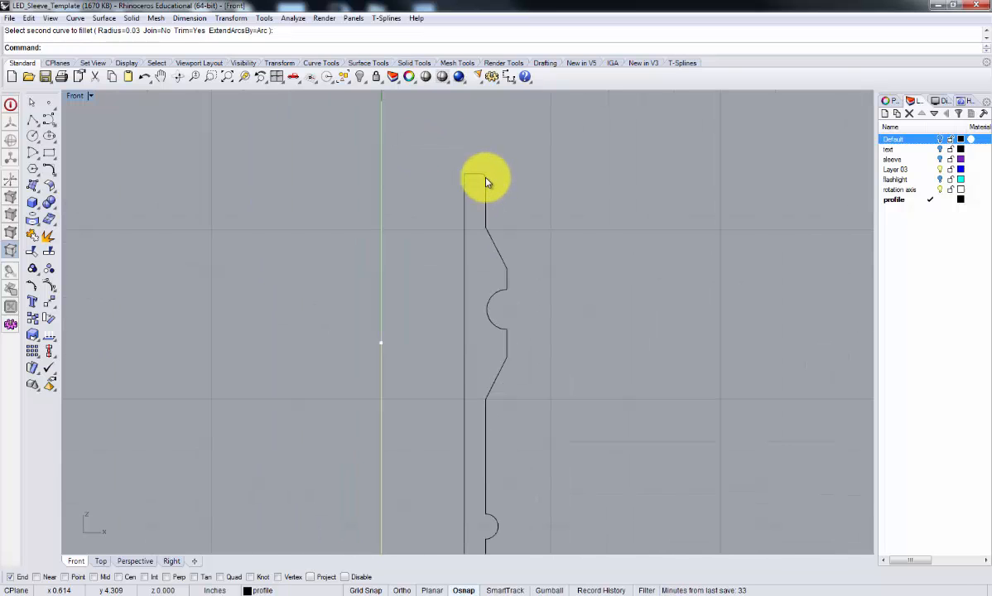
pyautogui.scroll(-3, 489, 184)
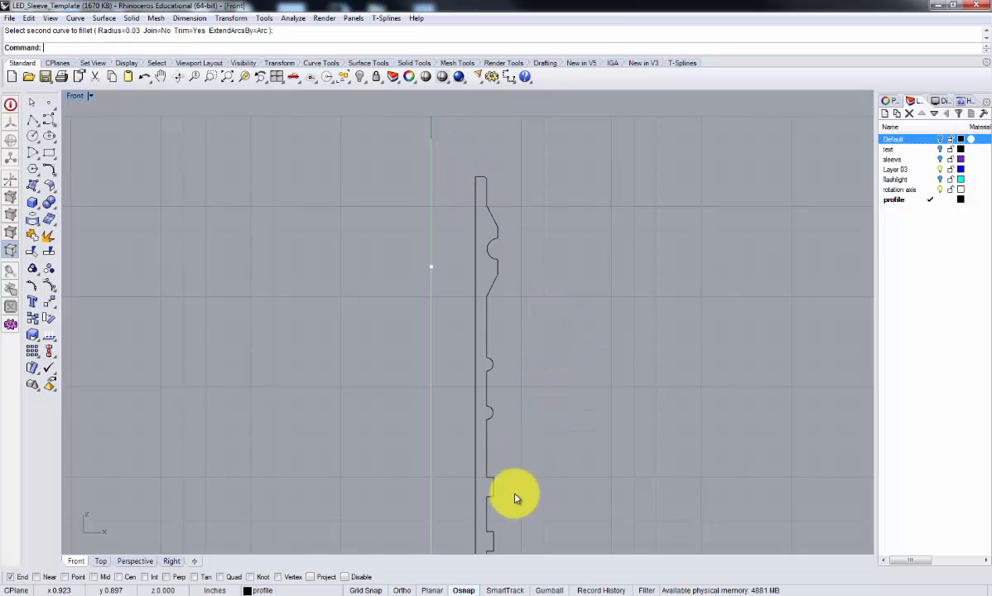
pyautogui.moveTo(530, 490); pyautogui.dragTo(540, 377, button='right')
pyautogui.moveTo(542, 330); pyautogui.dragTo(546, 427, button='right')
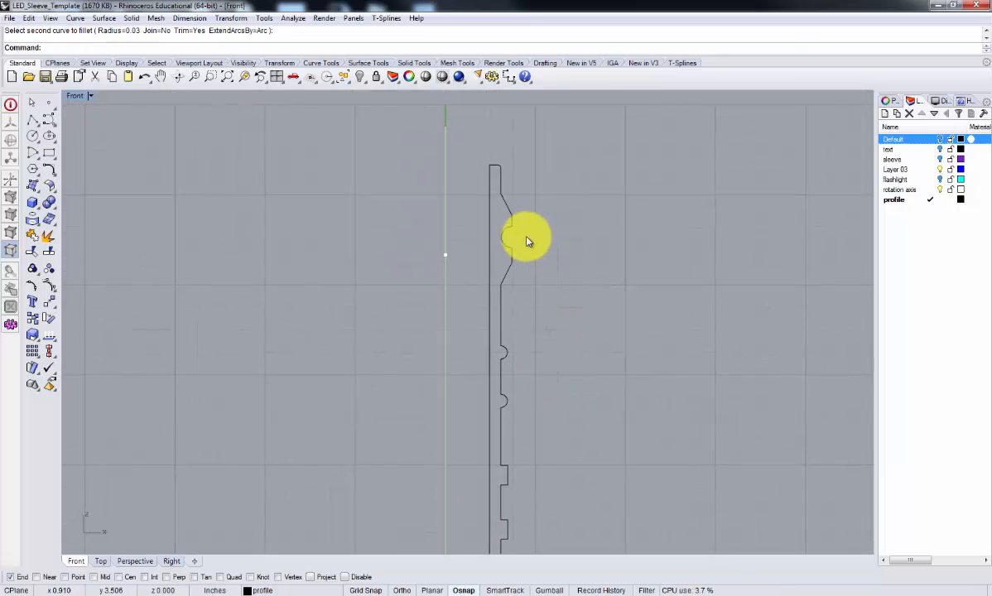
pyautogui.scroll(8, 511, 214)
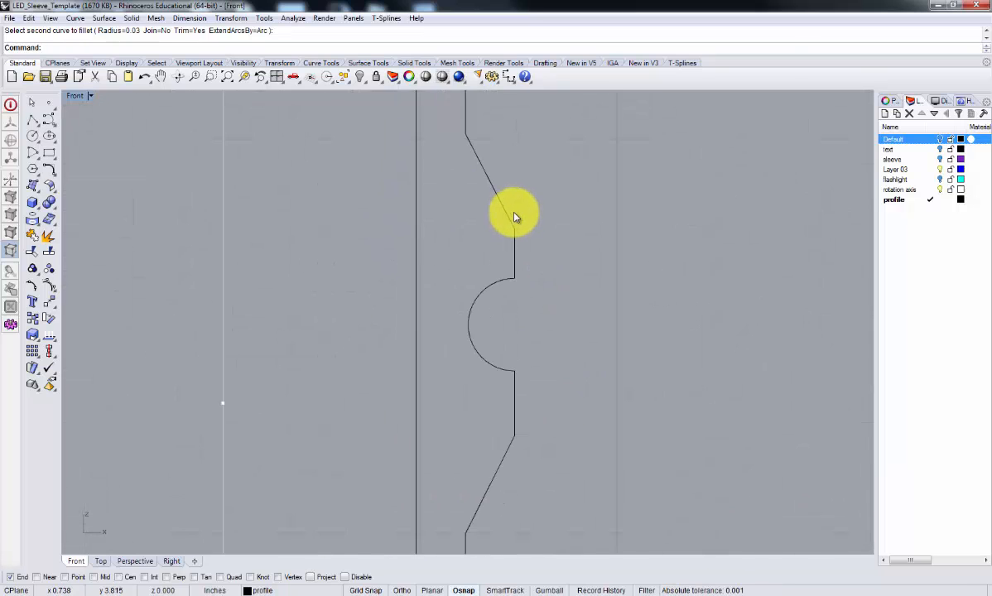
pyautogui.scroll(4, 514, 217)
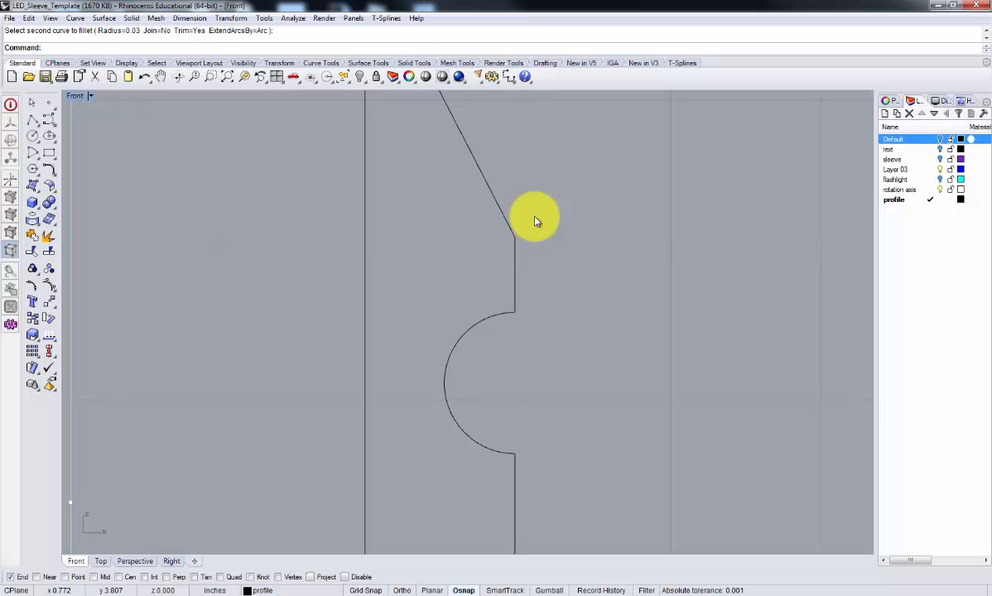
pyautogui.rightClick(534, 218)
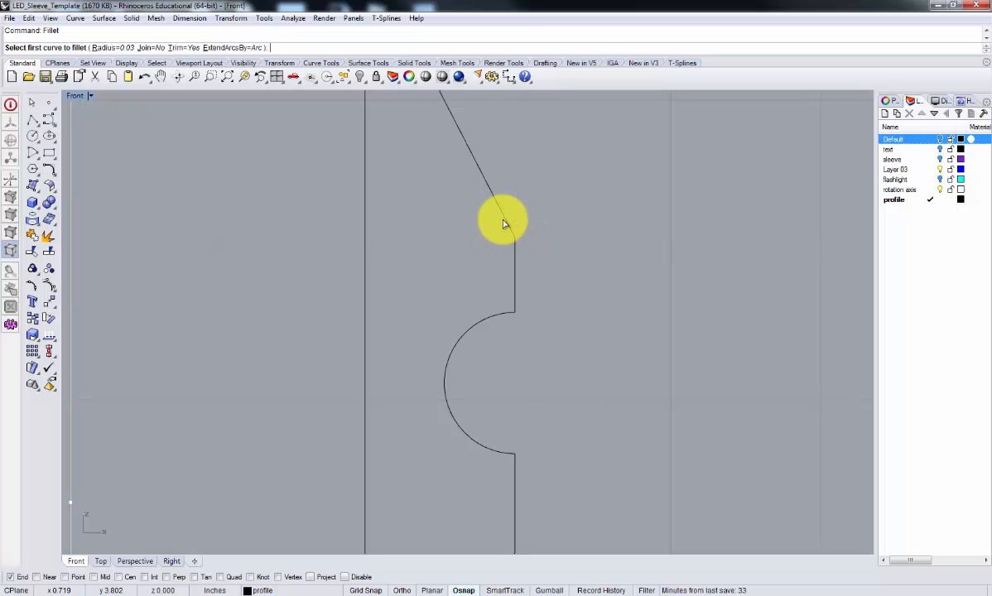
pyautogui.click(504, 219)
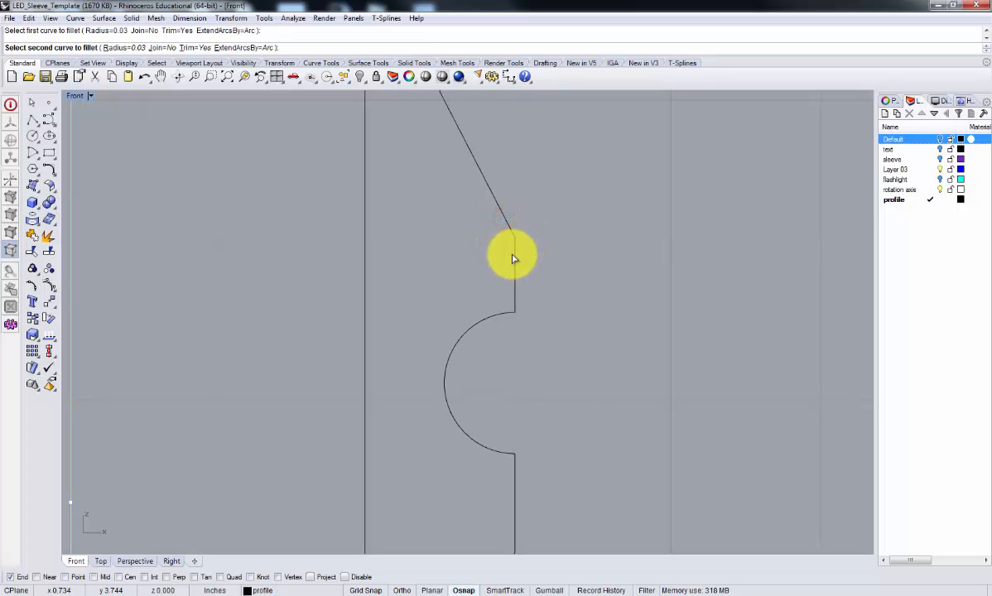
pyautogui.click(513, 255)
pyautogui.scroll(2, 519, 244)
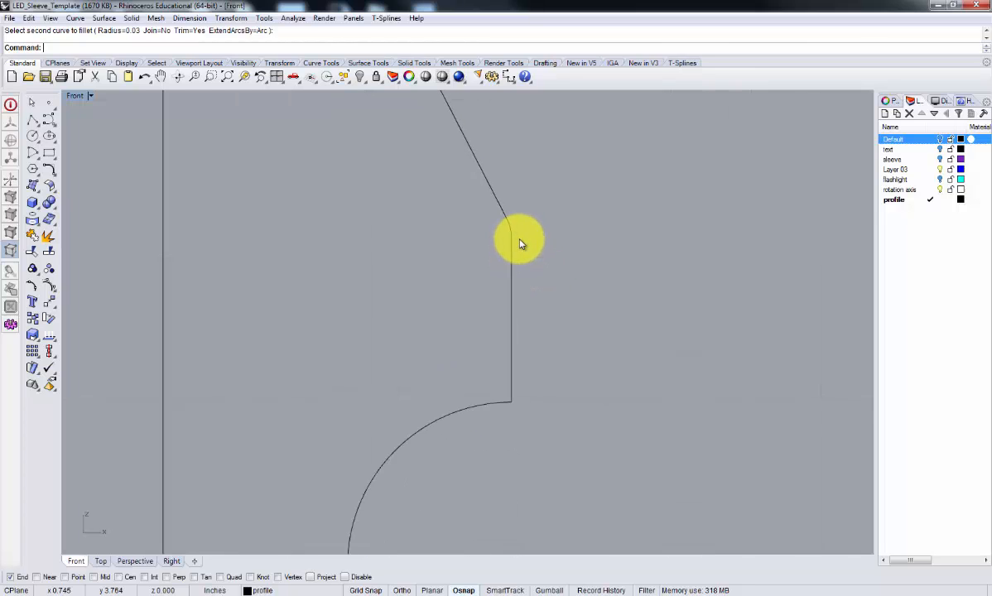
pyautogui.scroll(3, 520, 244)
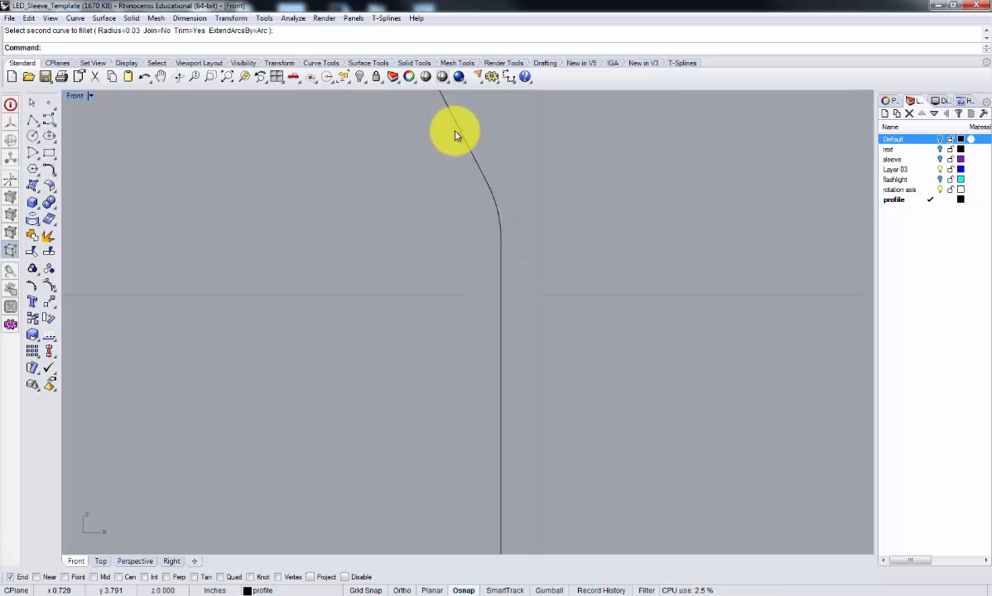
# Step: Fillet the outer corner where the vertical edge below the large notch meets the lower slope, using the 0.03-inch radius
pyautogui.scroll(-3, 510, 281)
pyautogui.scroll(-3, 510, 282)
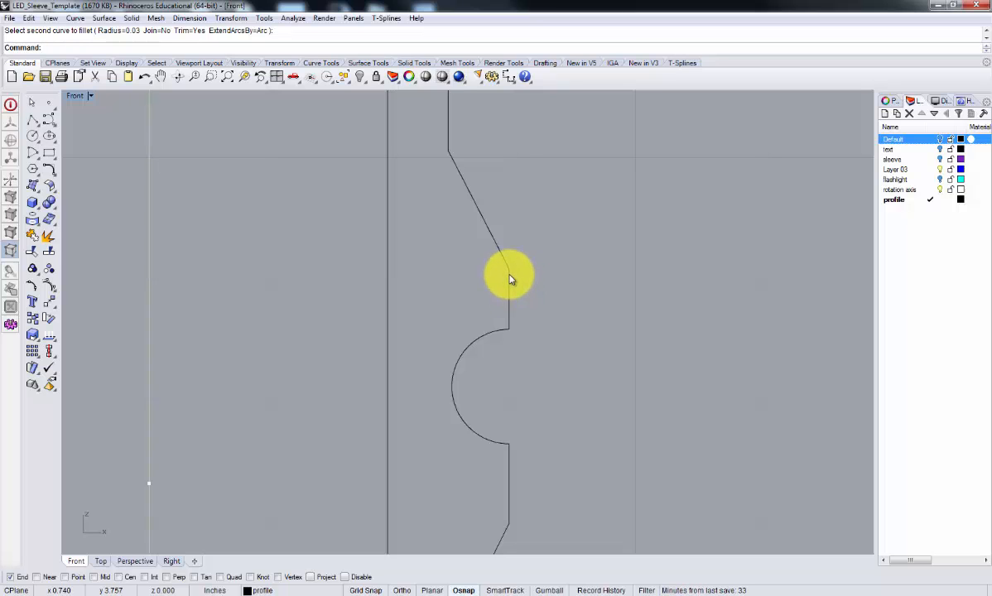
pyautogui.scroll(-3, 533, 358)
pyautogui.scroll(5, 554, 406)
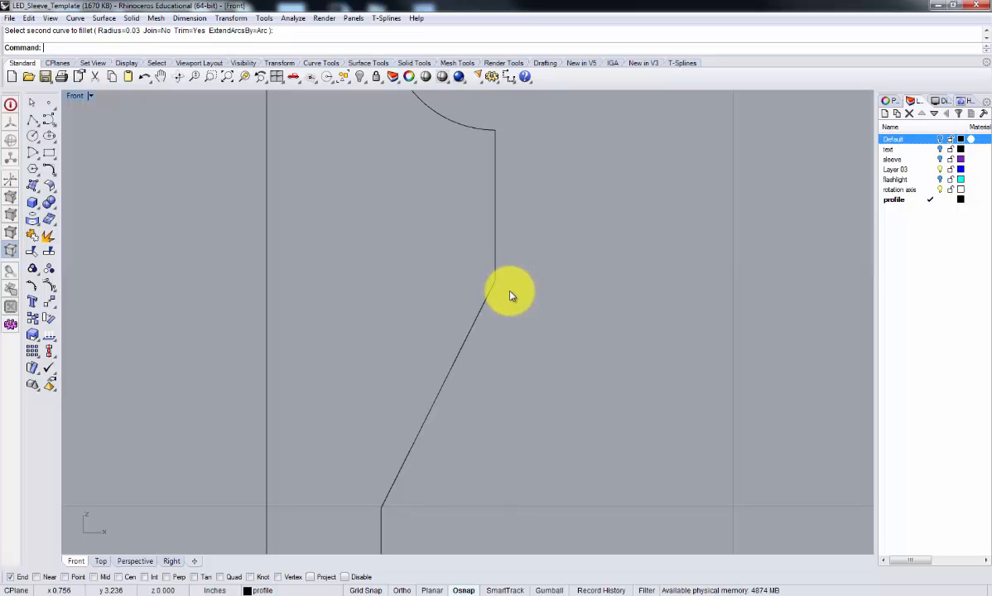
pyautogui.rightClick(510, 296)
pyautogui.click(493, 255)
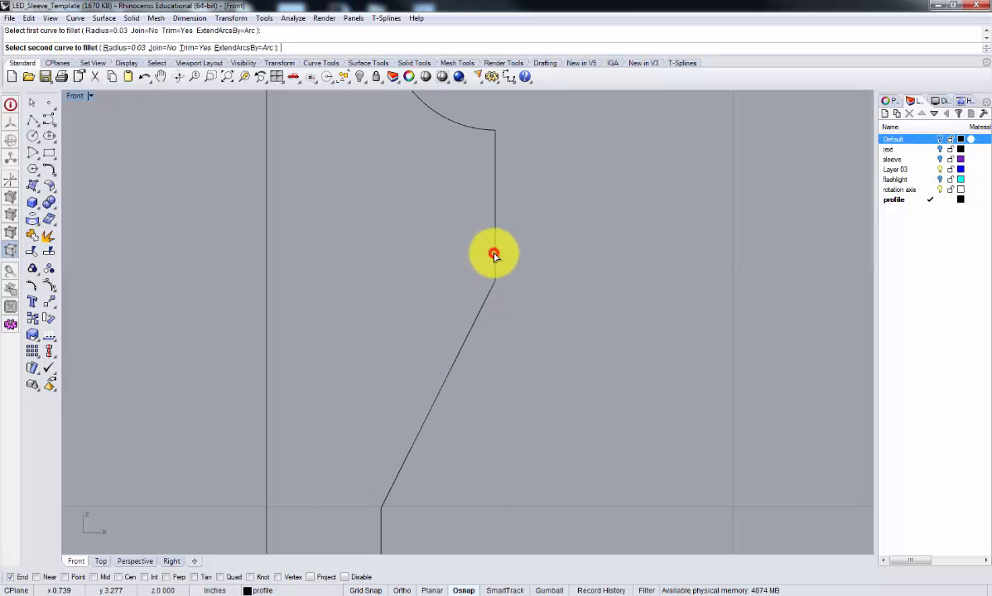
pyautogui.click(486, 296)
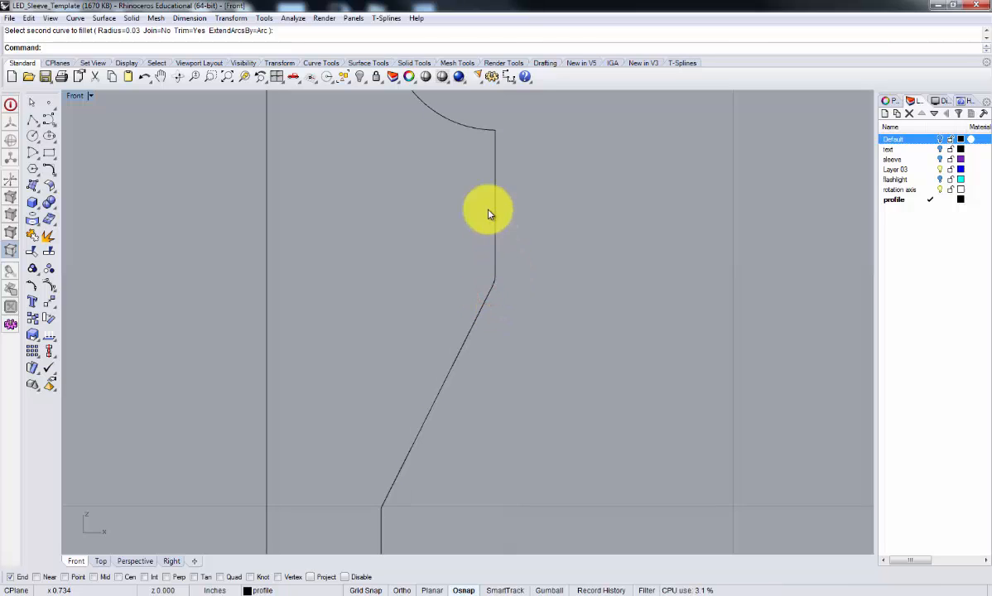
pyautogui.scroll(3, 491, 279)
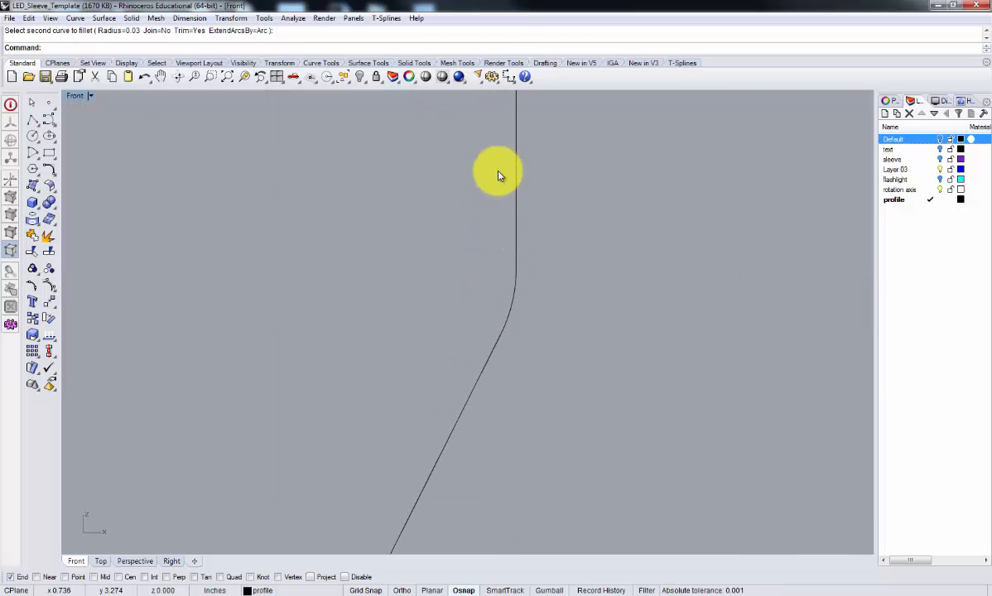
pyautogui.scroll(-2, 491, 334)
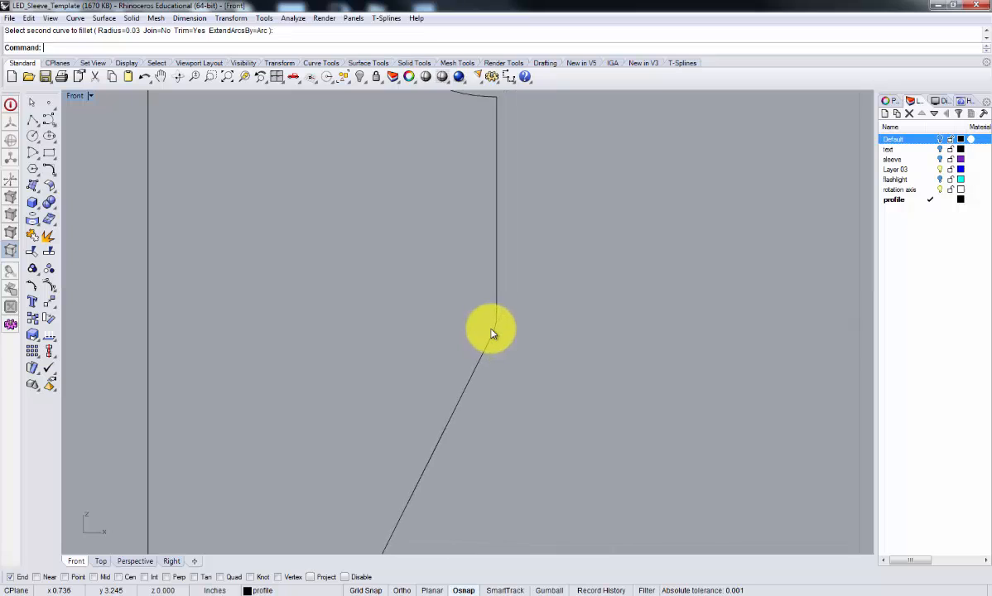
# Step: Fillet the upper corner of the large semicircular notch with a radius of about 0.033 inches picked by two points
pyautogui.scroll(-5, 491, 333)
pyautogui.scroll(-1, 514, 359)
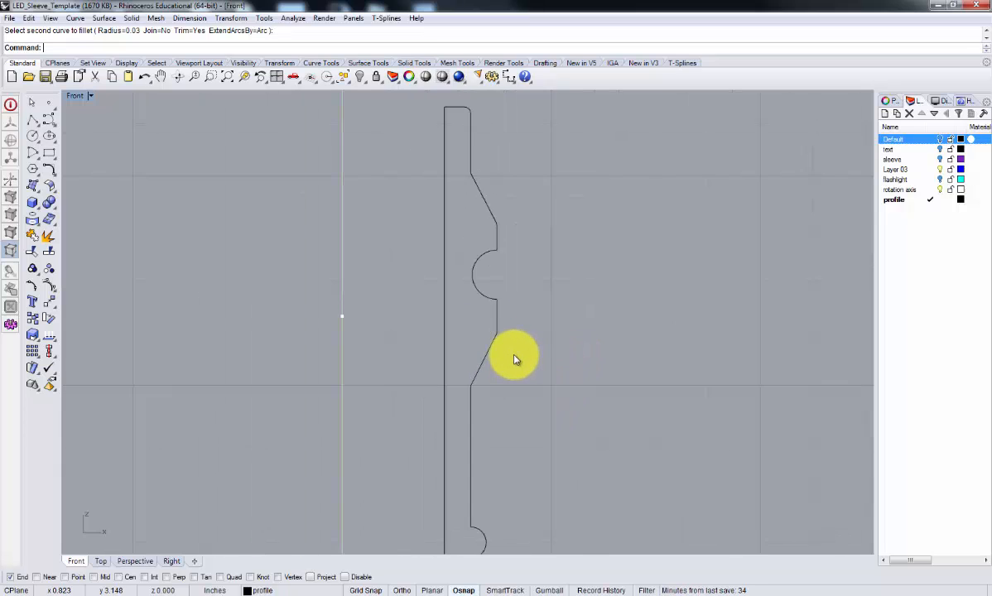
pyautogui.scroll(-1, 509, 342)
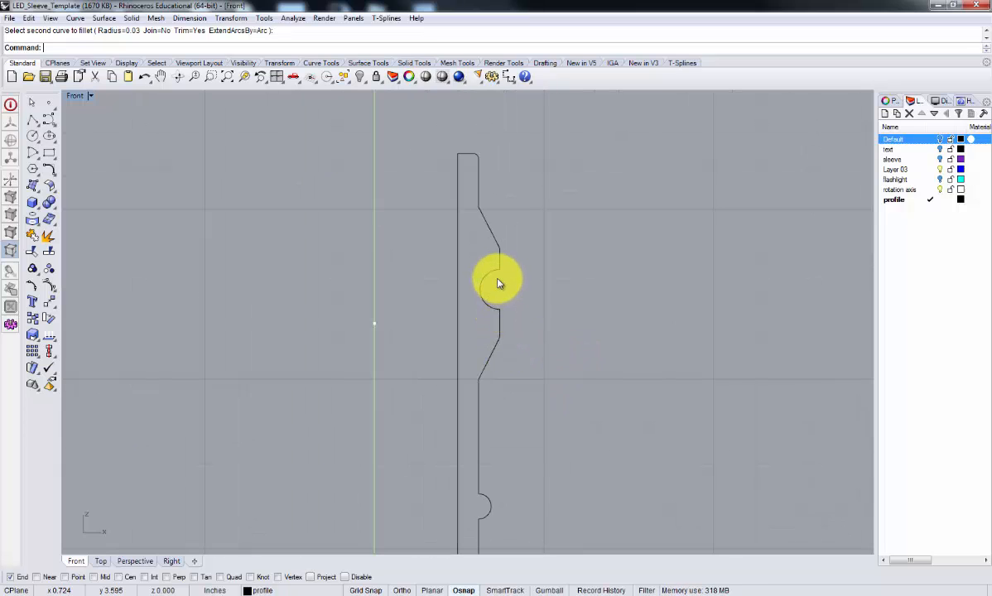
pyautogui.scroll(5, 500, 294)
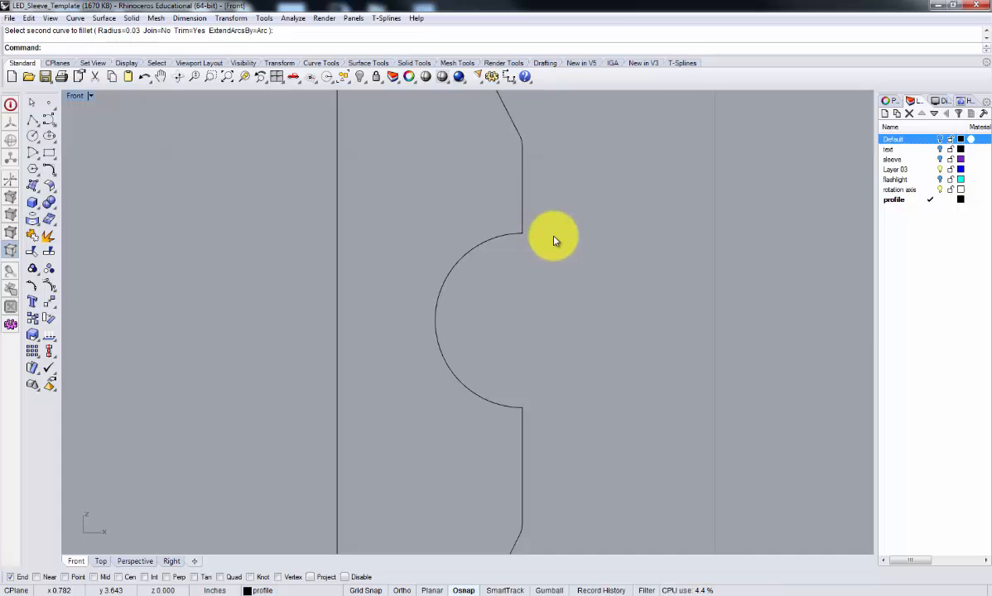
pyautogui.rightClick(553, 240)
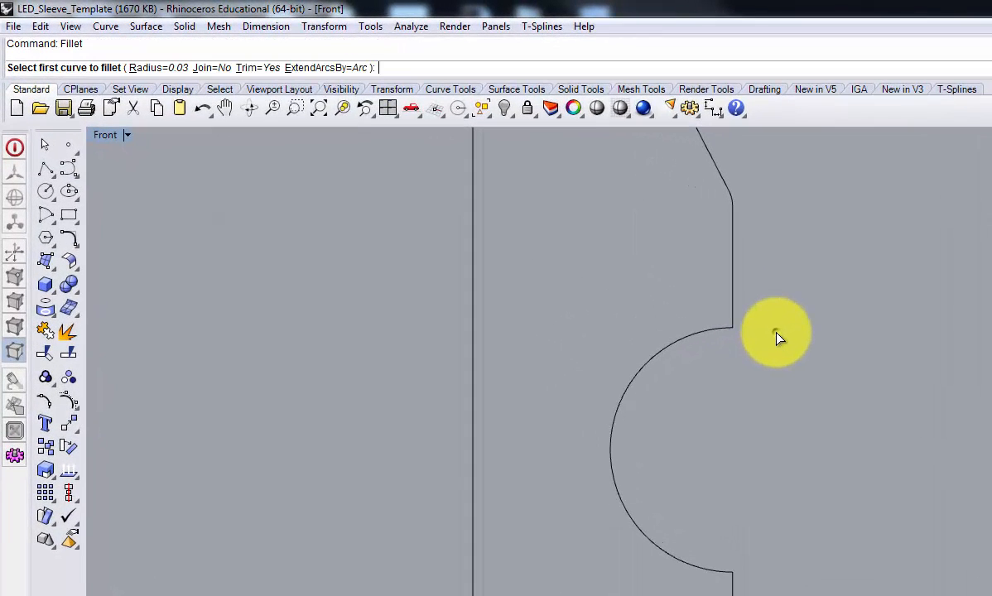
pyautogui.click(158, 67)
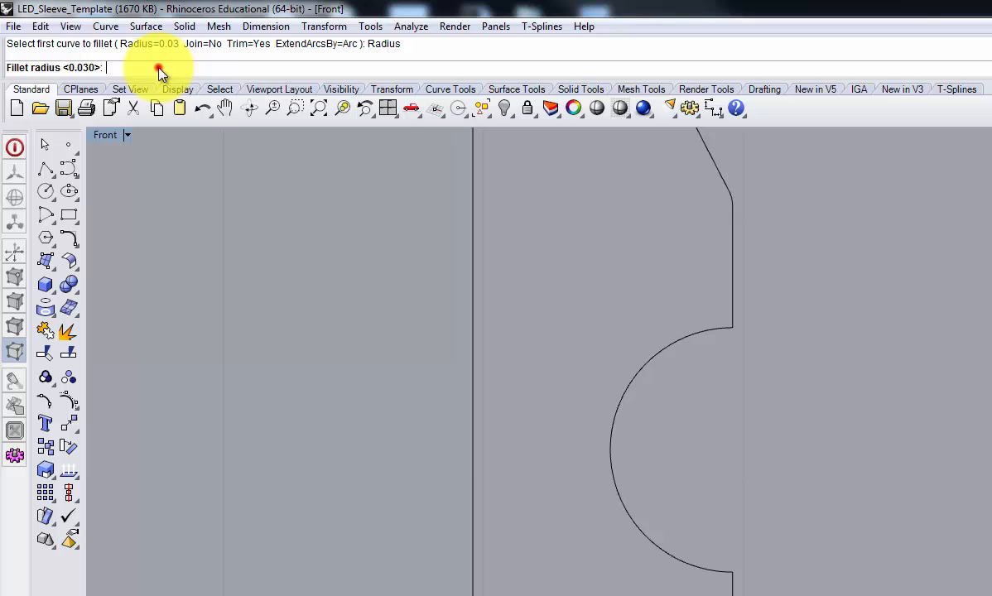
pyautogui.click(730, 327)
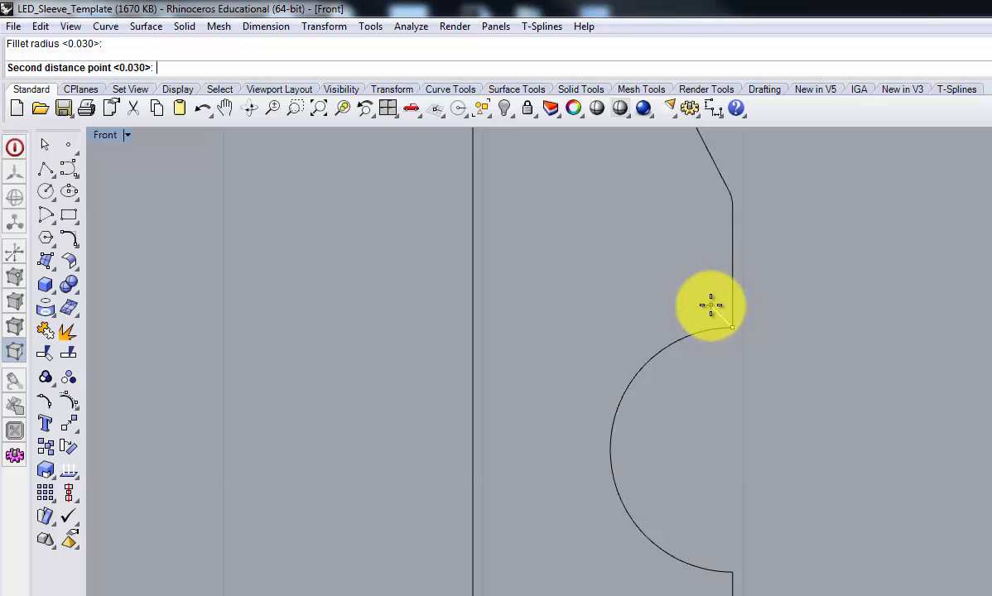
pyautogui.click(707, 303)
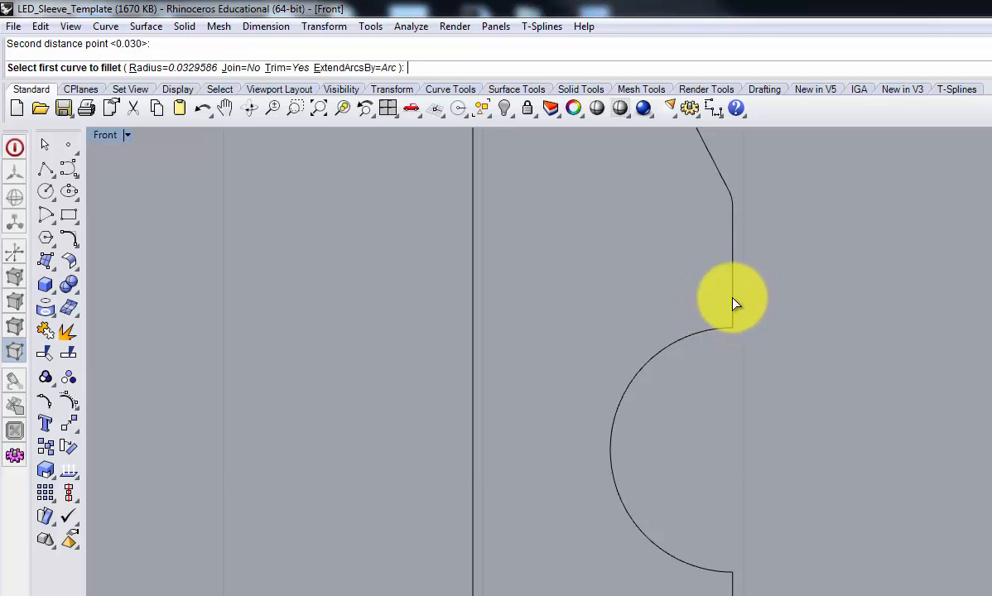
pyautogui.click(731, 296)
pyautogui.click(715, 330)
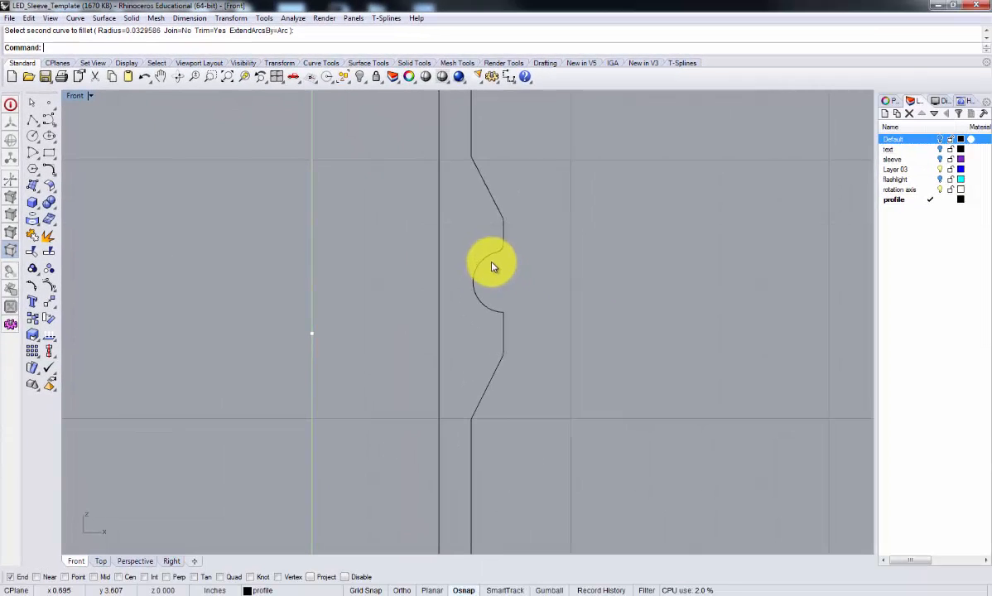
# Step: Fillet the lower corner of the large semicircular notch with the same radius of about 0.033 inches
pyautogui.scroll(3, 509, 320)
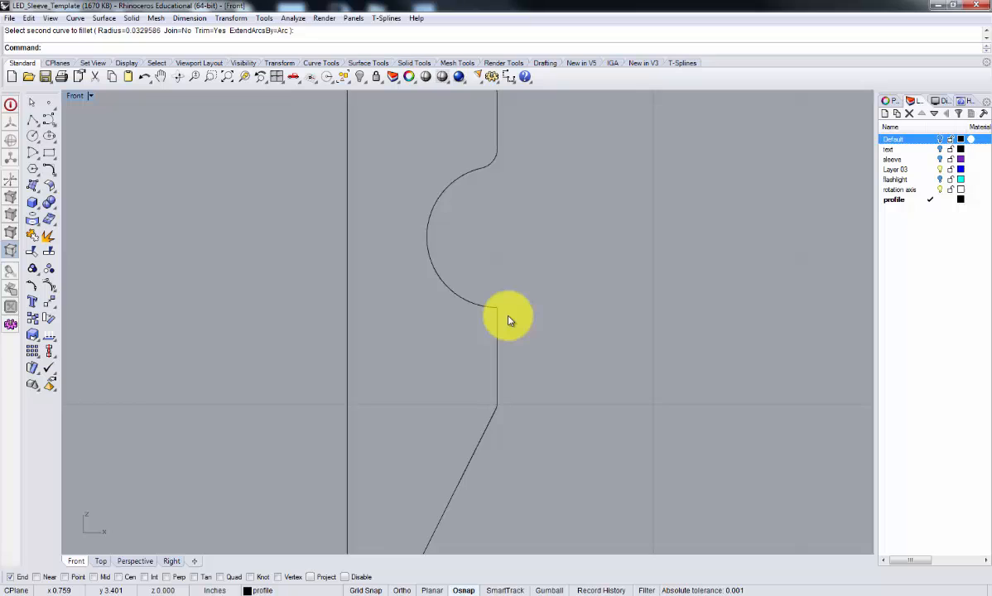
pyautogui.scroll(-3, 509, 319)
pyautogui.scroll(4, 510, 317)
pyautogui.press('Return')
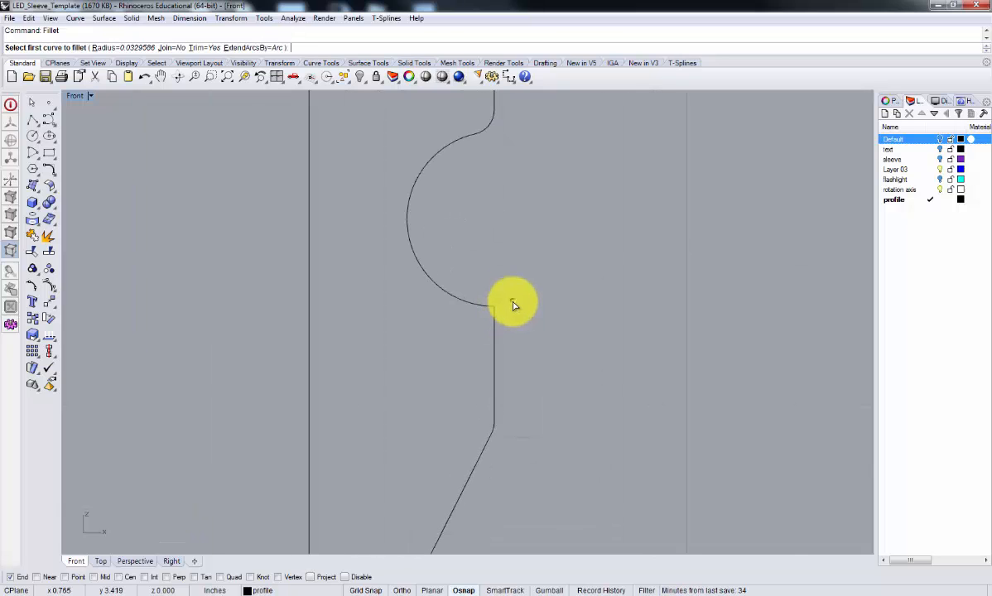
pyautogui.click(476, 309)
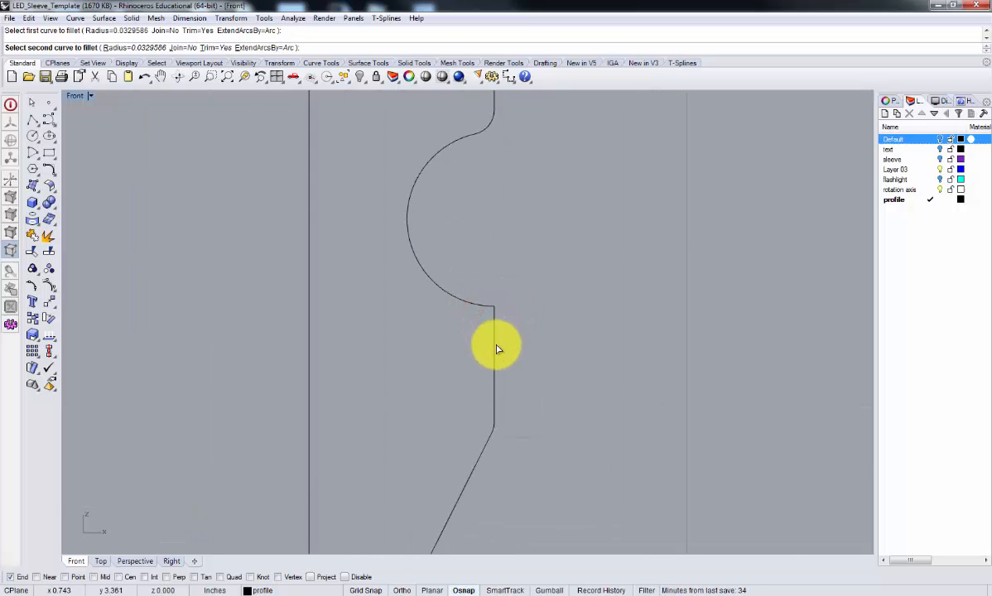
pyautogui.click(494, 345)
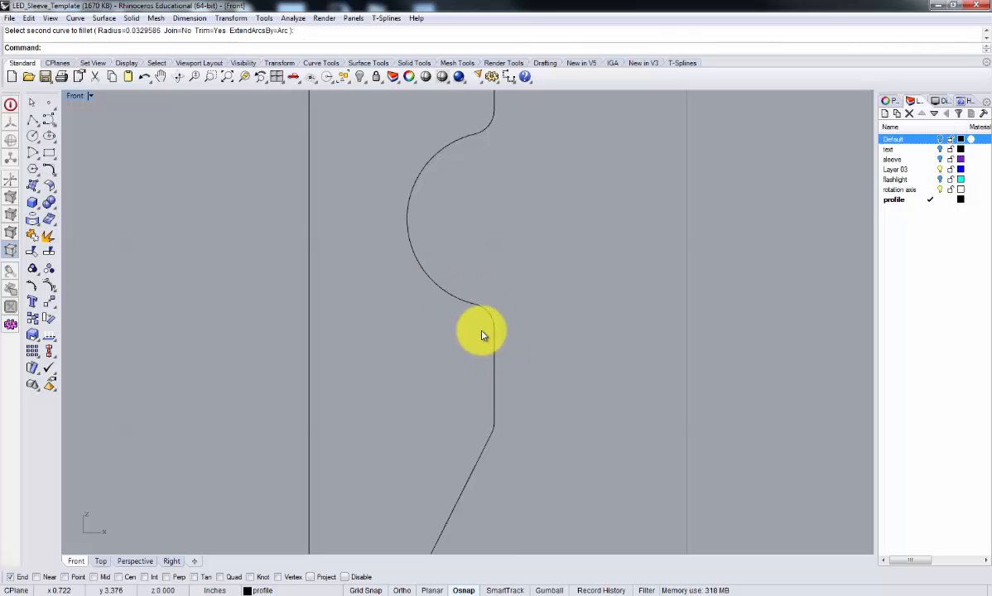
# Step: Fillet the upper corner of the upper small semicircular bump with a radius of about 0.01 inches picked by two points
pyautogui.scroll(-5, 484, 335)
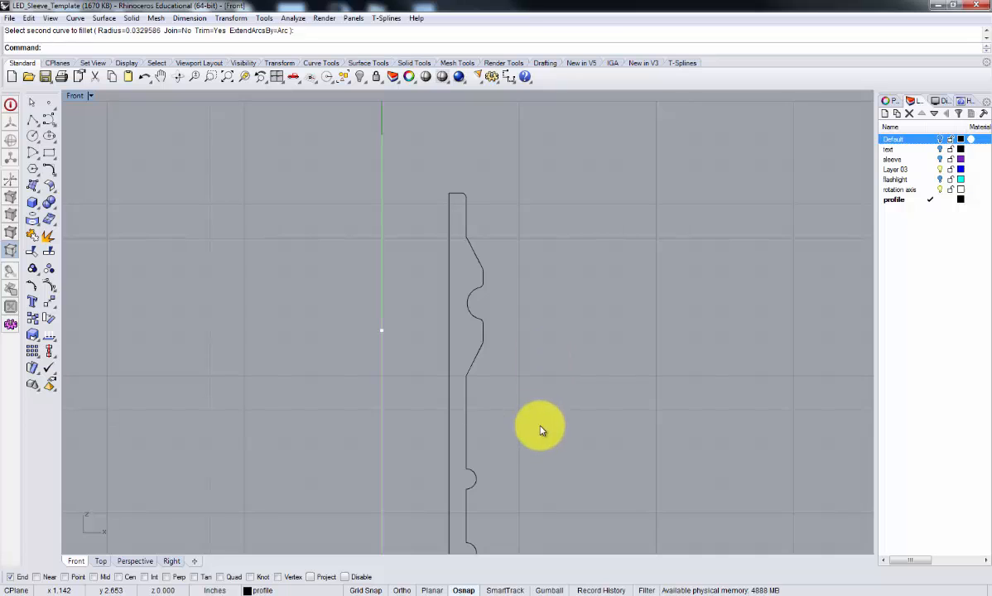
pyautogui.moveTo(542, 430); pyautogui.dragTo(561, 179, button='right')
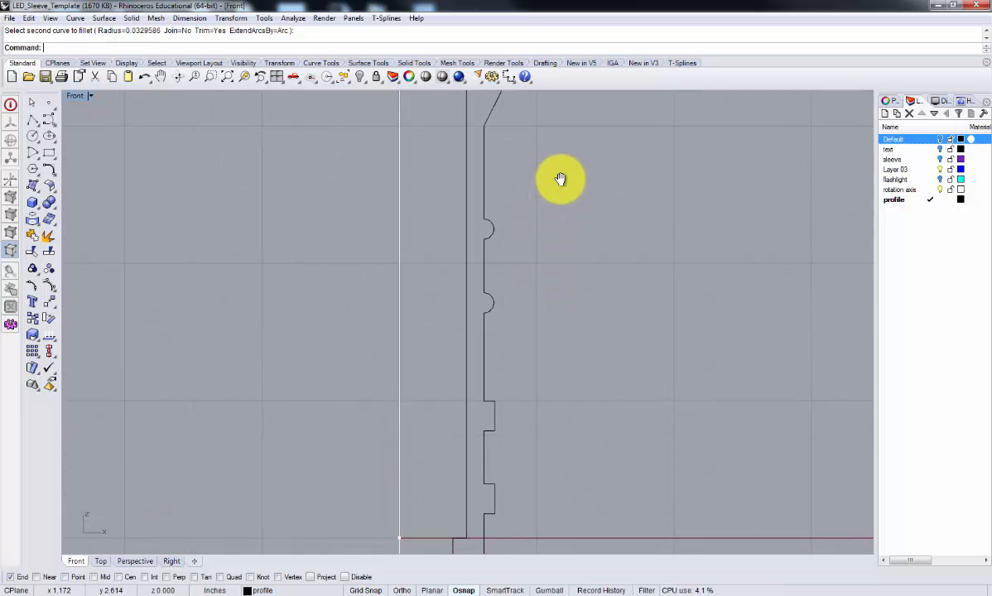
pyautogui.scroll(-1, 480, 282)
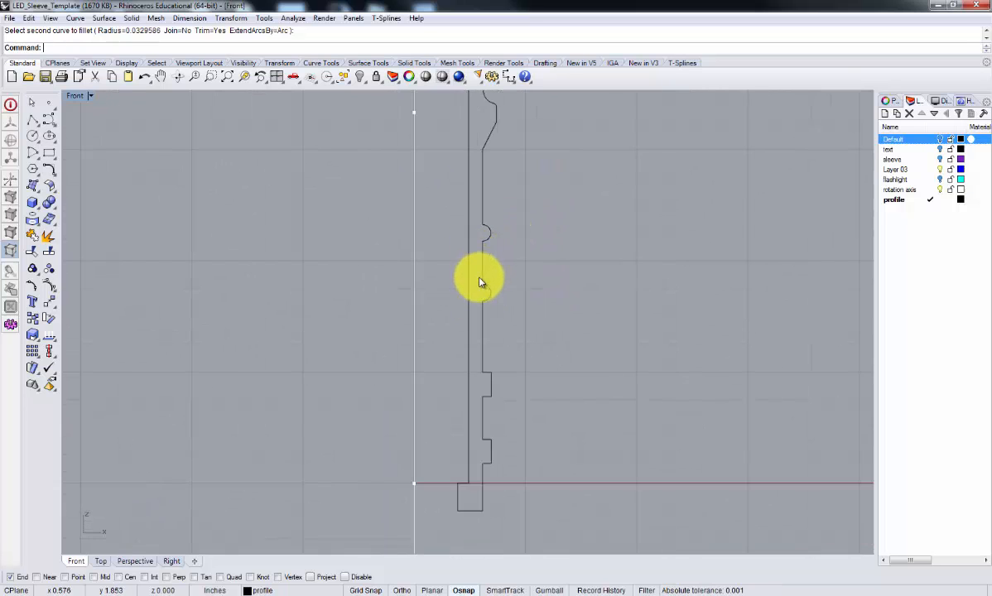
pyautogui.scroll(10, 480, 229)
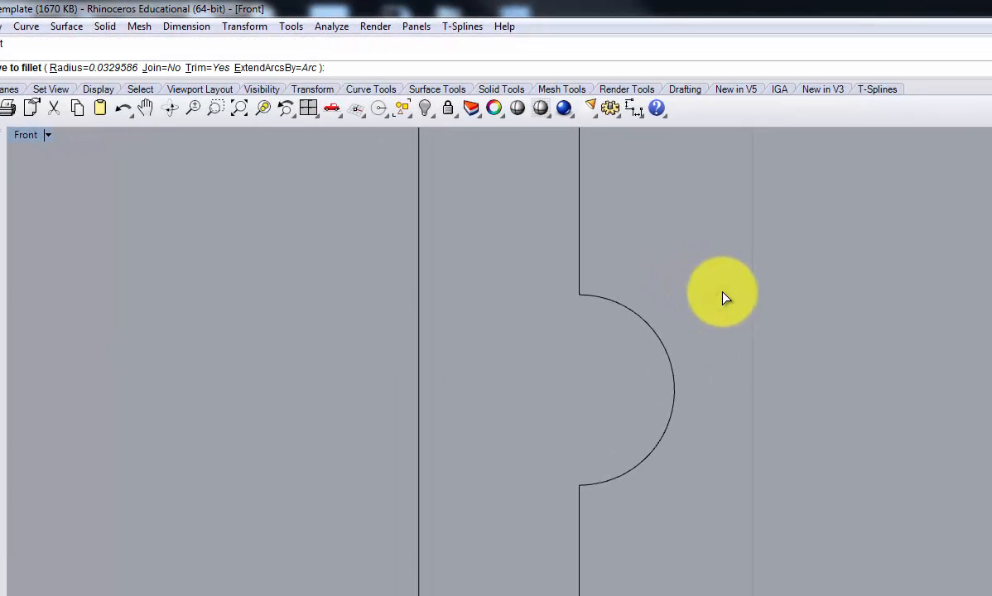
pyautogui.scroll(3, 663, 301)
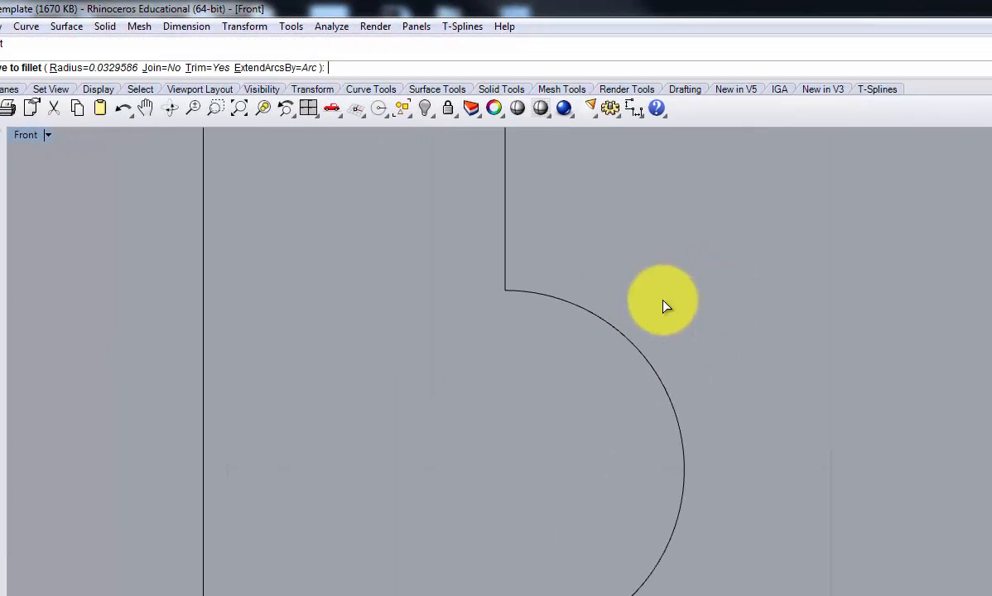
pyautogui.click(96, 73)
pyautogui.click(505, 290)
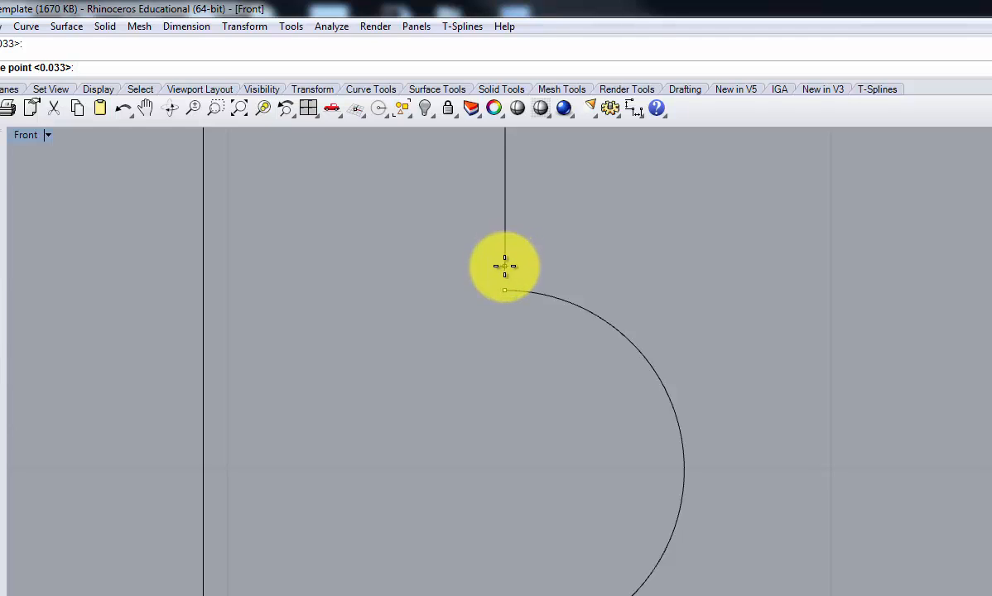
pyautogui.click(505, 266)
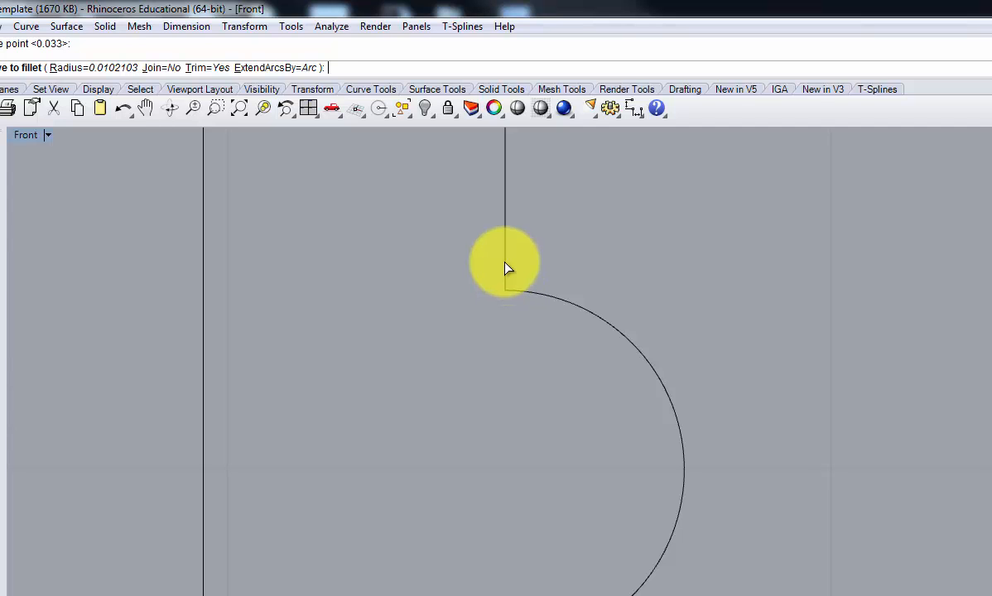
pyautogui.click(505, 262)
pyautogui.click(529, 291)
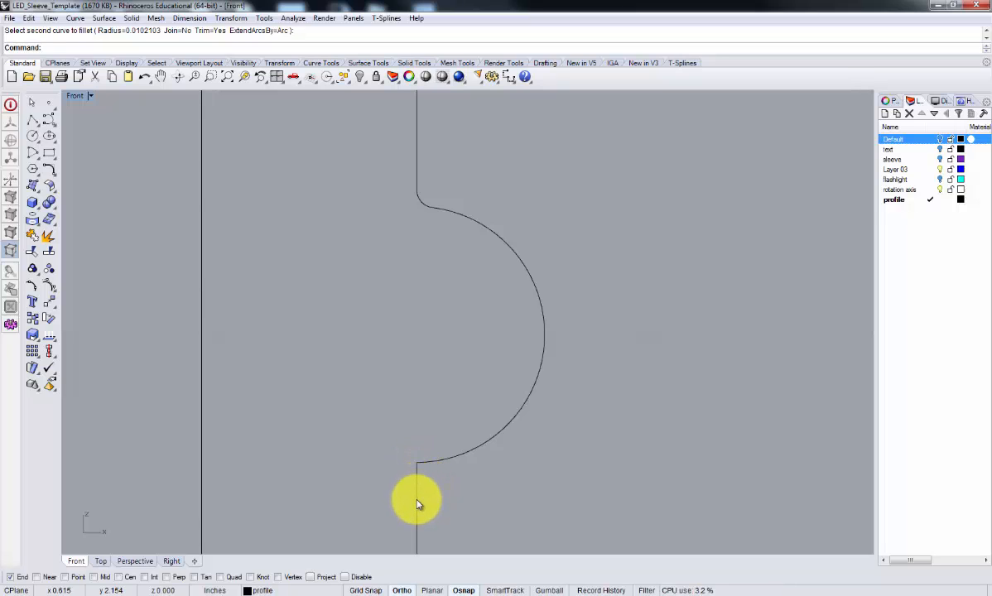
# Step: Fillet the lower corner of the upper small semicircular bump with the same radius of about 0.01 inches
pyautogui.moveTo(501, 513); pyautogui.dragTo(526, 408, button='right')
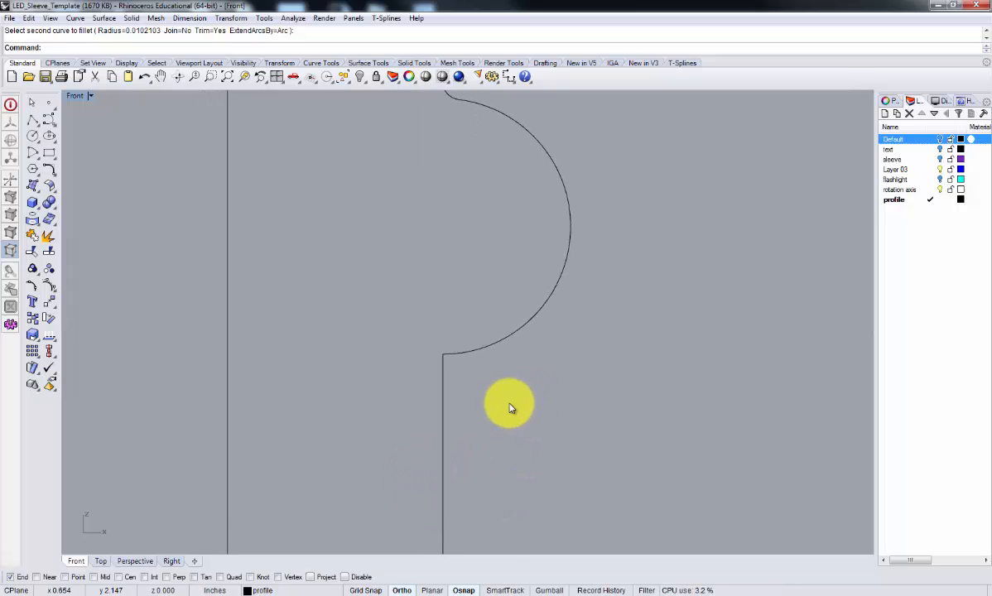
pyautogui.press('Return')
pyautogui.click(457, 358)
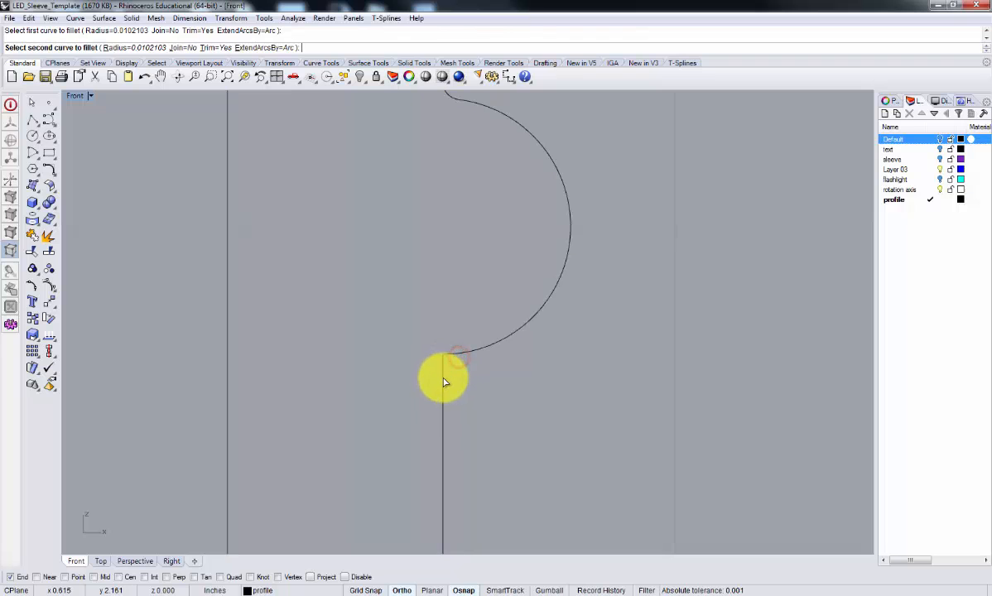
pyautogui.click(443, 378)
# Step: Fillet the upper and lower corners of the lower small semicircular bump with the radius of about 0.01 inches
pyautogui.scroll(-14, 486, 394)
pyautogui.moveTo(536, 417); pyautogui.dragTo(498, 261, button='right')
pyautogui.press('Return')
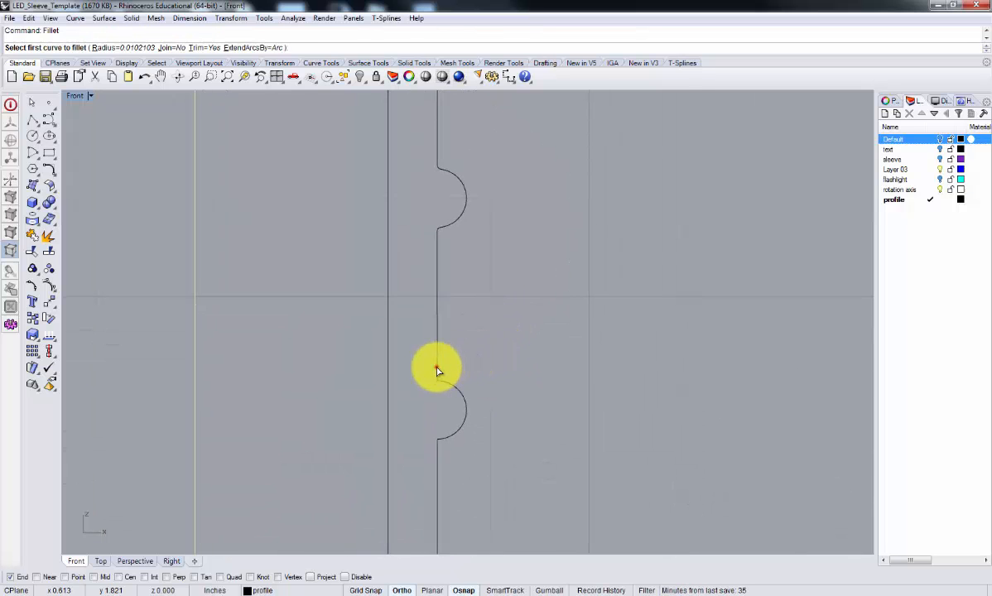
pyautogui.click(438, 370)
pyautogui.click(445, 384)
pyautogui.press('Return')
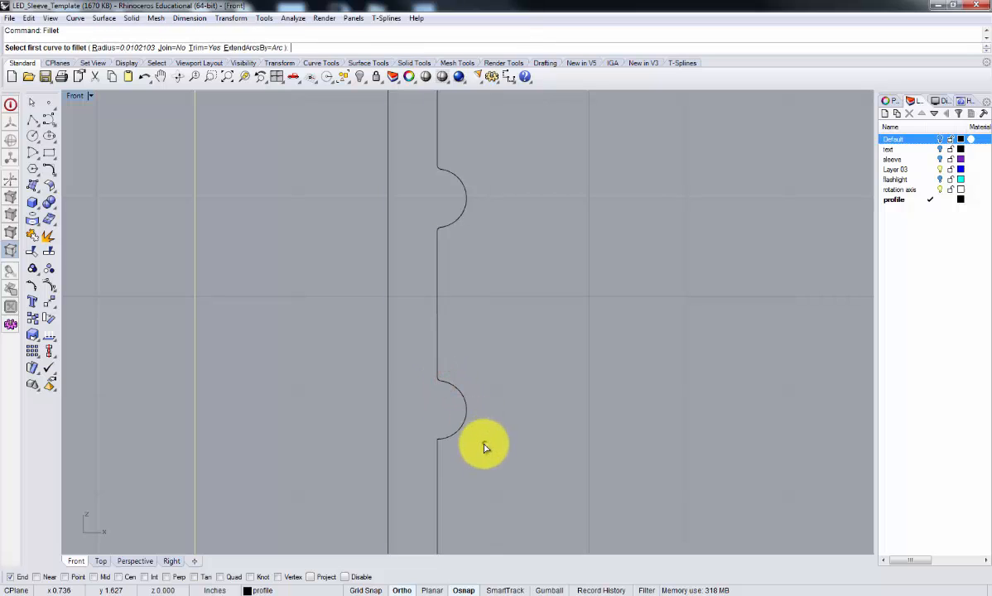
pyautogui.click(447, 440)
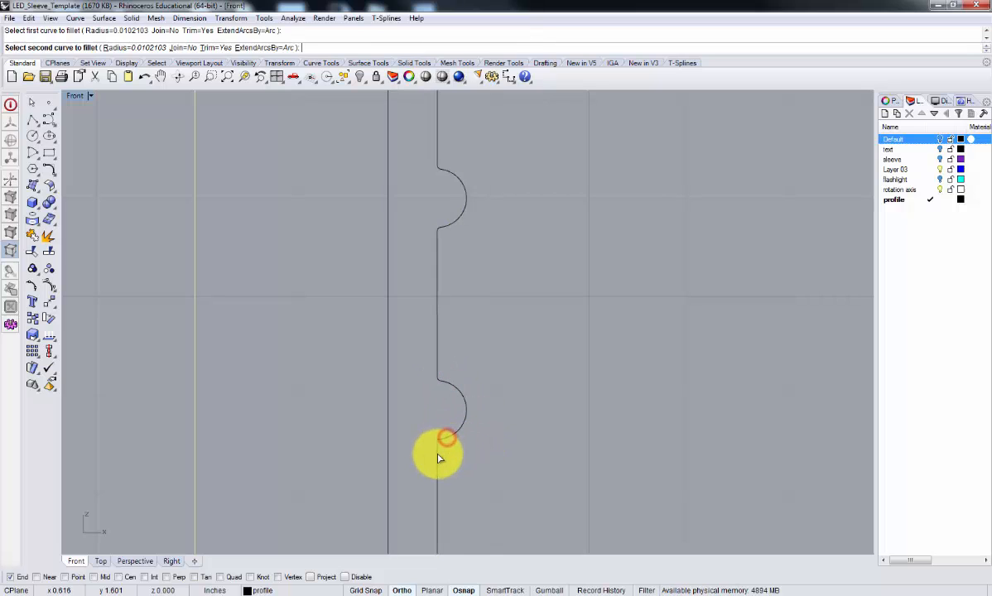
pyautogui.click(437, 452)
# Step: Fillet the upper inner corner where the vertical edge meets the upper rectangular rib, using the radius of about 0.01 inches
pyautogui.moveTo(438, 454); pyautogui.dragTo(478, 334, button='right')
pyautogui.scroll(-5, 478, 334)
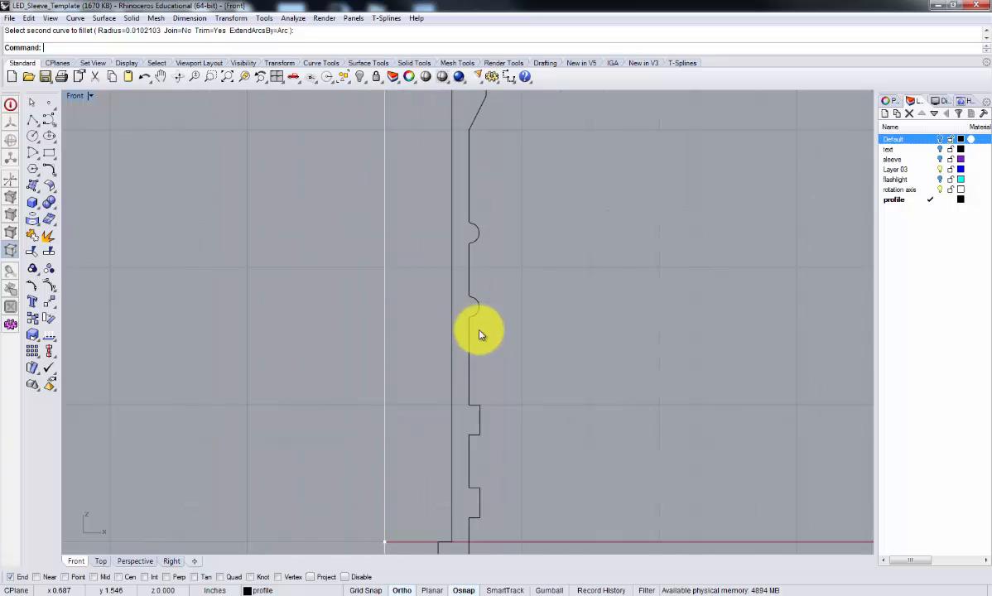
pyautogui.scroll(3, 510, 375)
pyautogui.scroll(-2, 510, 375)
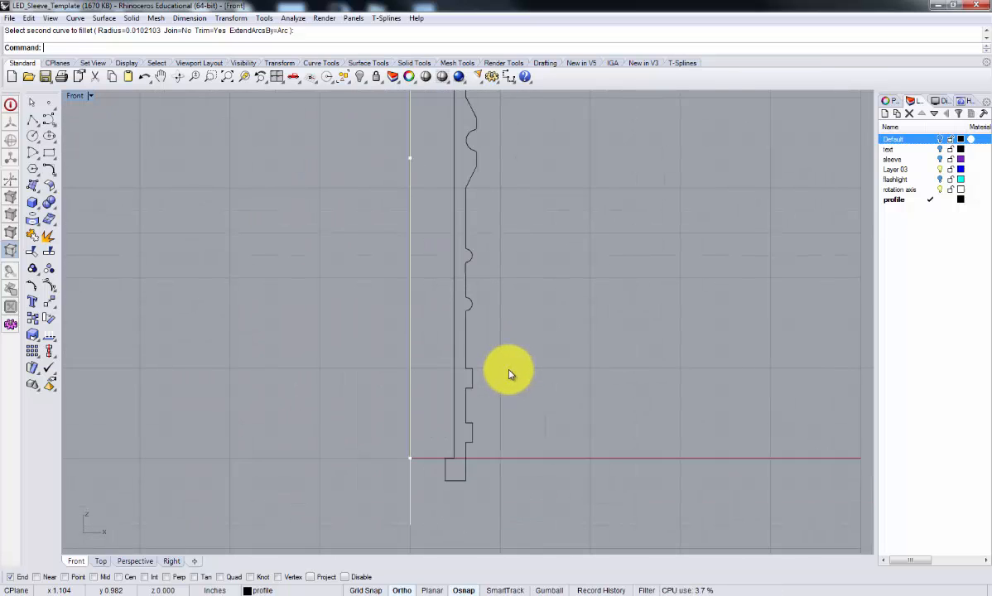
pyautogui.scroll(3, 470, 272)
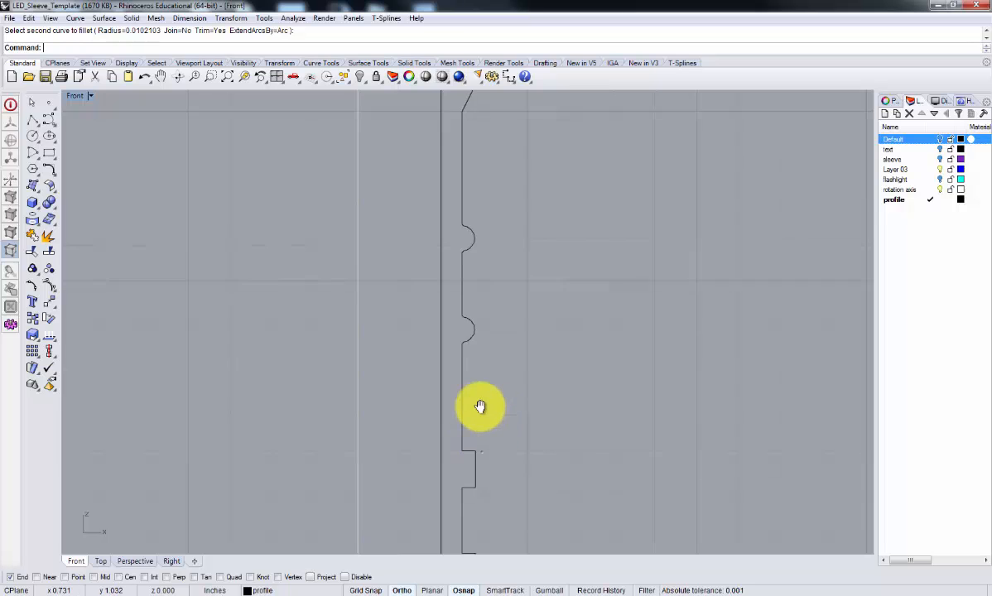
pyautogui.scroll(5, 460, 403)
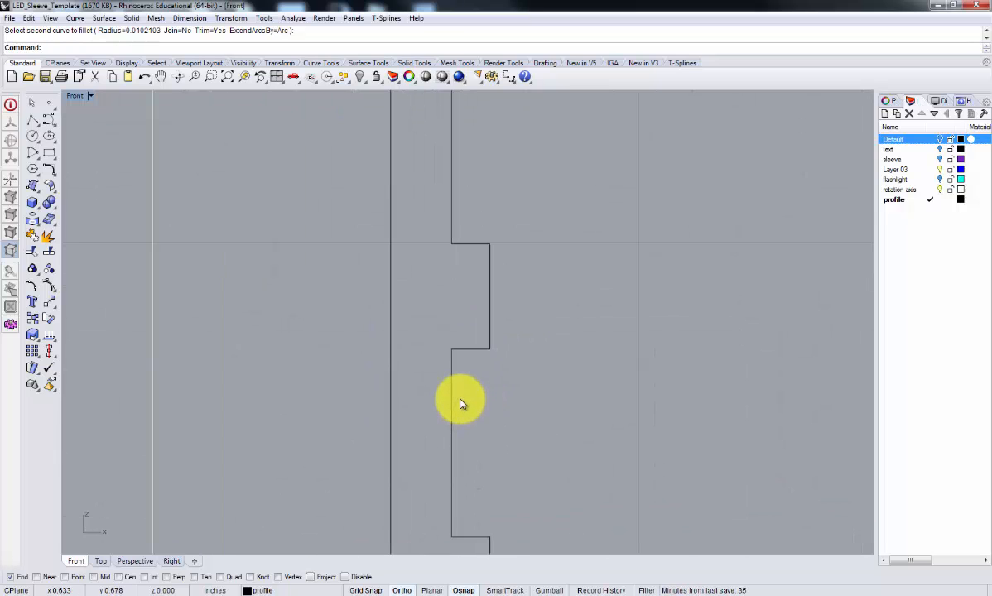
pyautogui.scroll(3, 461, 397)
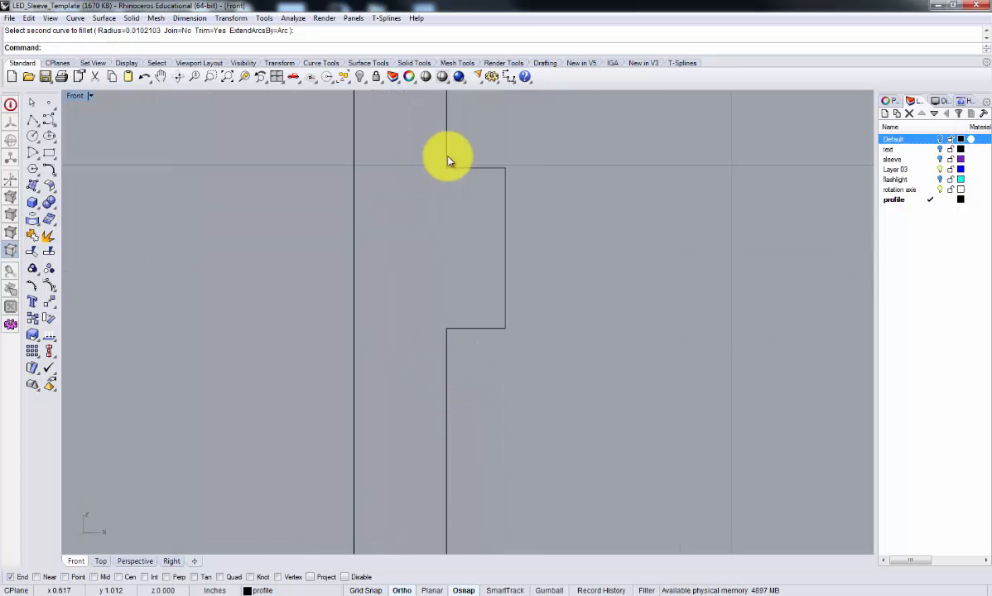
pyautogui.scroll(3, 450, 164)
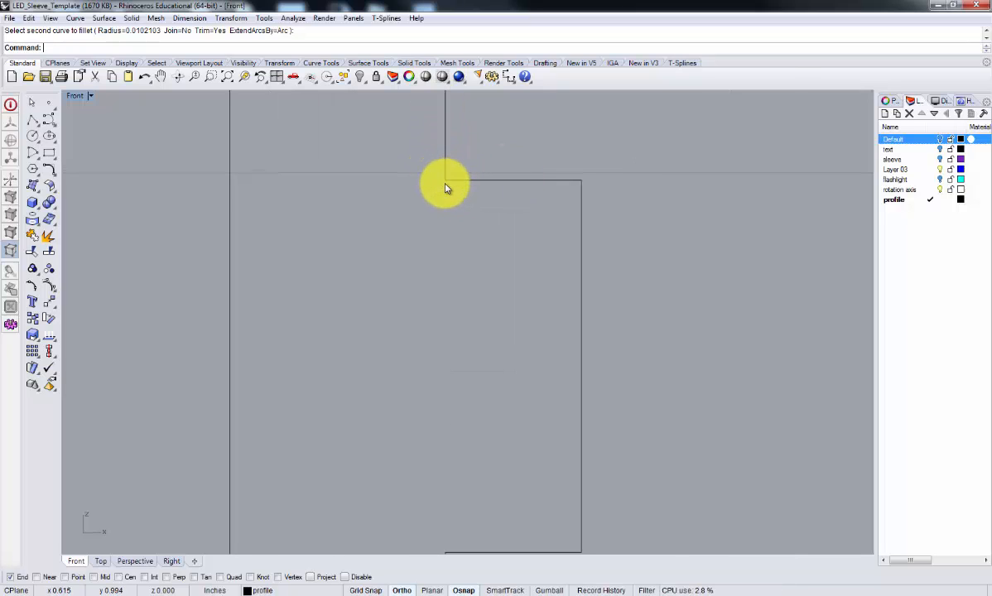
pyautogui.scroll(3, 448, 176)
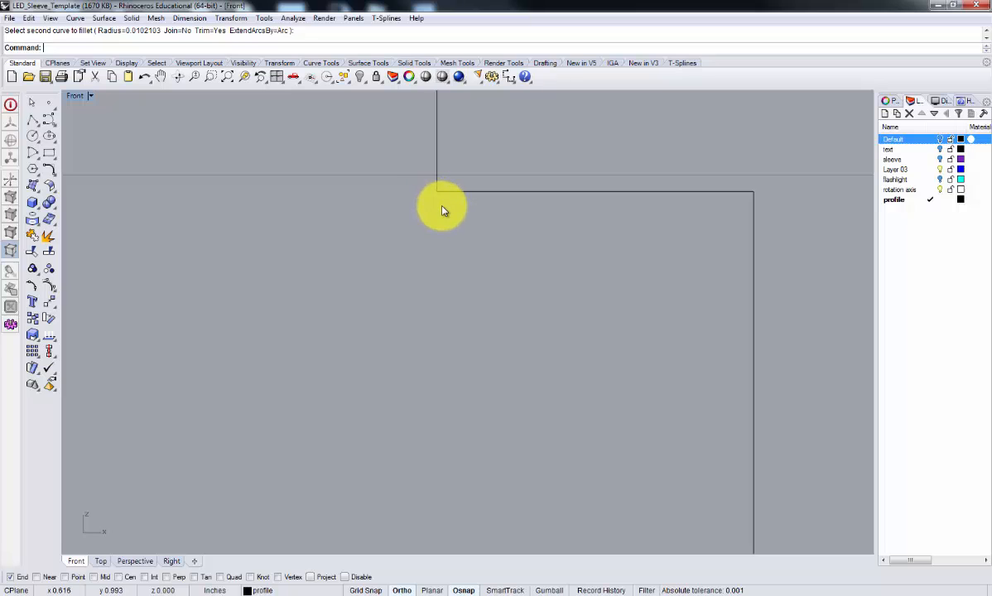
pyautogui.press('Return')
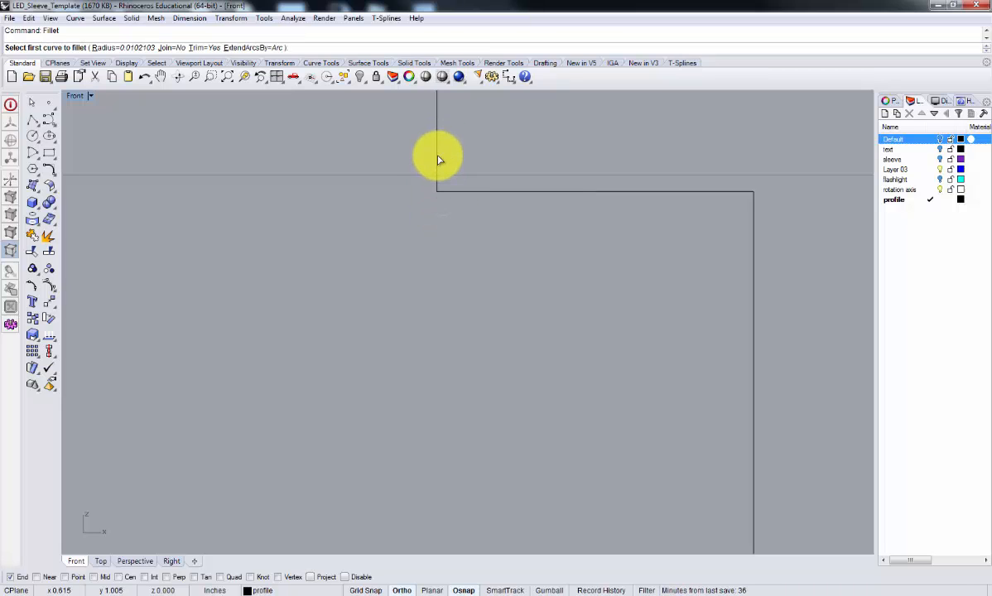
pyautogui.click(437, 155)
pyautogui.click(451, 194)
# Step: Fillet the lower inner corner of the upper rectangular rib with the same radius of about 0.01 inches
pyautogui.scroll(-10, 455, 225)
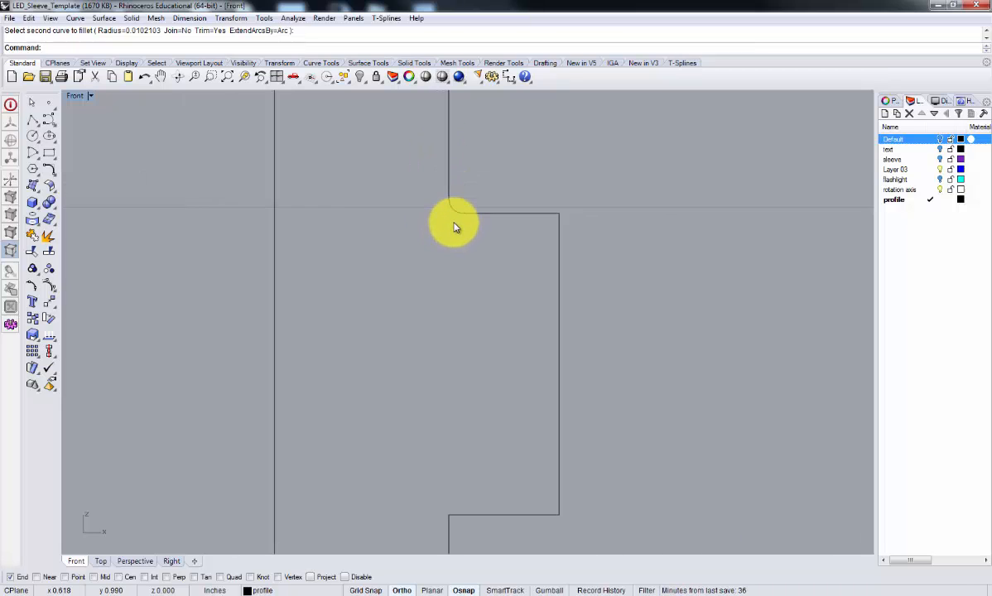
pyautogui.scroll(5, 452, 311)
pyautogui.press('Return')
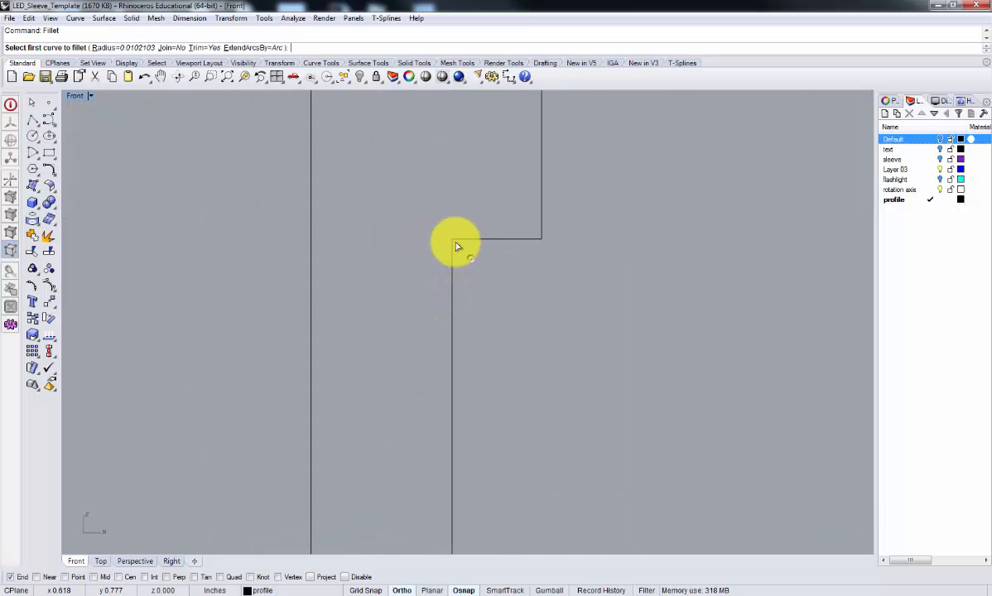
pyautogui.click(460, 239)
pyautogui.click(452, 256)
# Step: Fillet the upper and lower inner corners of the lower rectangular rib with the radius of about 0.01 inches
pyautogui.press('Return')
pyautogui.scroll(-10, 470, 299)
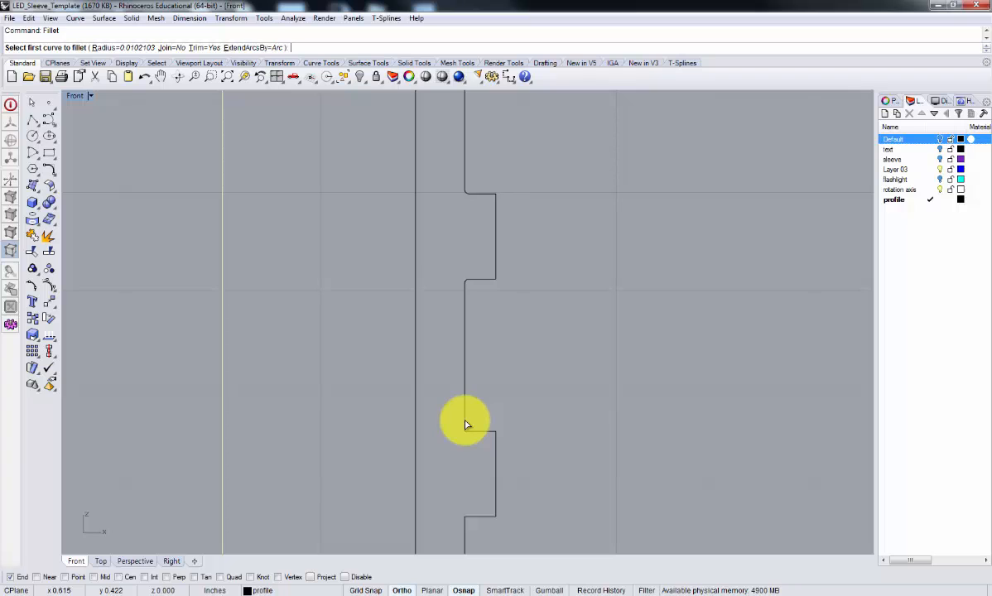
pyautogui.click(467, 421)
pyautogui.click(470, 431)
pyautogui.moveTo(487, 444); pyautogui.dragTo(526, 309, button='right')
pyautogui.rightClick(565, 388)
pyautogui.click(501, 382)
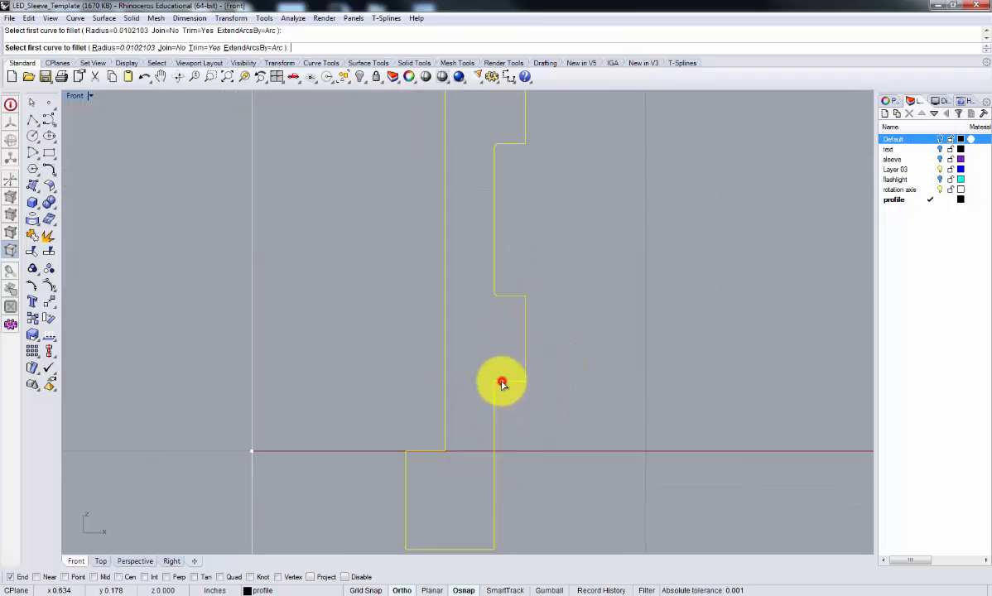
pyautogui.click(496, 398)
# Step: Examine the filleted corners along the full length of the sleeve profile, from the bottom rim to the large notch
pyautogui.scroll(-3, 514, 417)
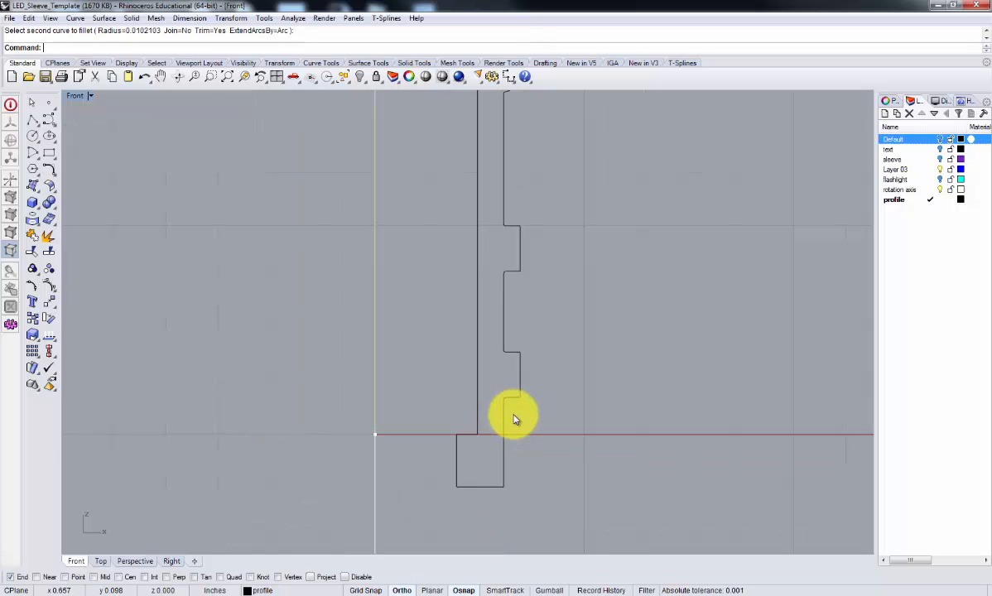
pyautogui.scroll(3, 515, 413)
pyautogui.scroll(-7, 519, 411)
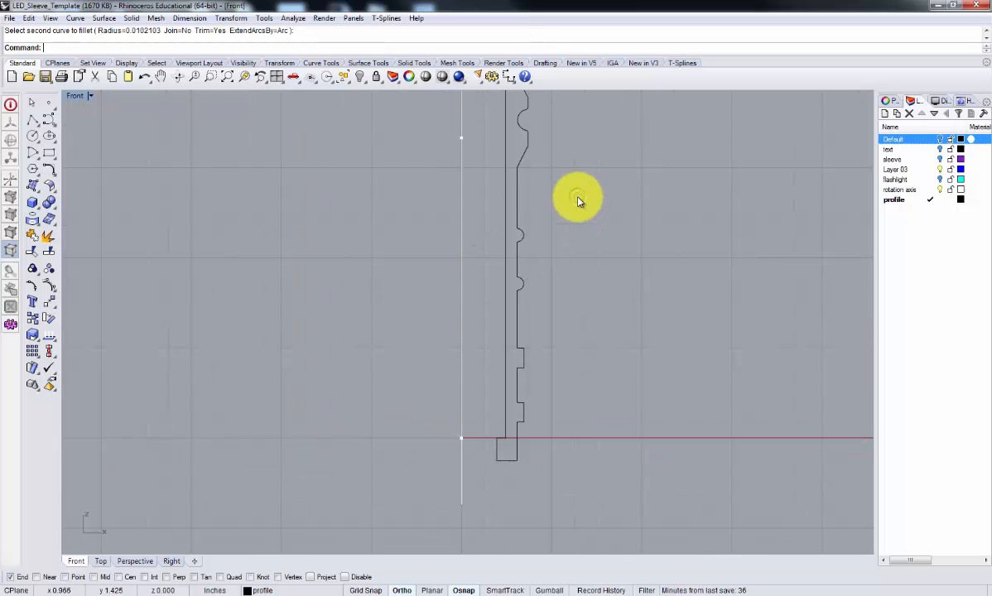
pyautogui.scroll(-1, 578, 201)
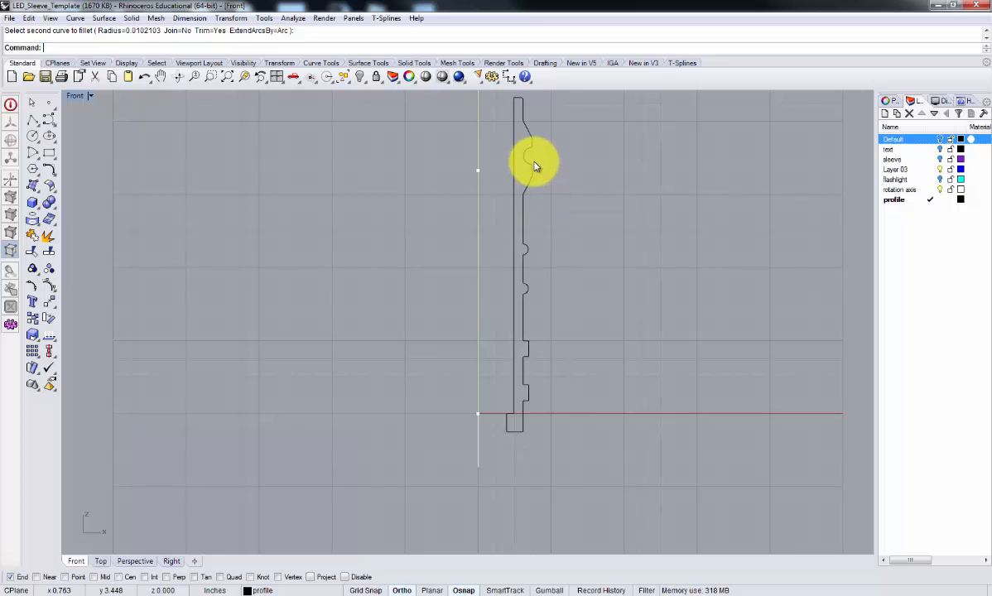
pyautogui.scroll(2, 533, 364)
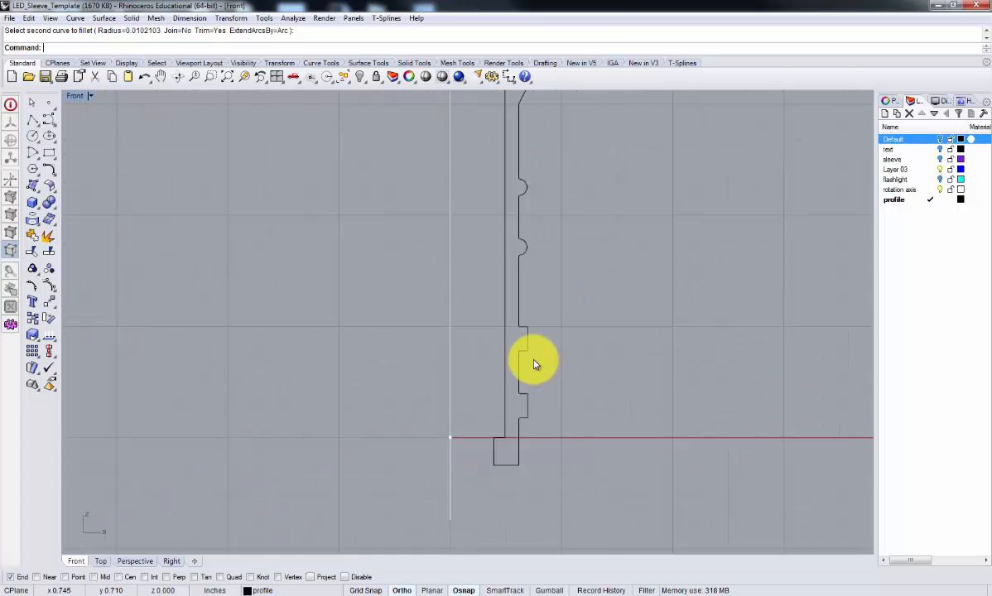
pyautogui.scroll(-2, 533, 361)
# Step: Chamfer the sharp inner corner at the sleeve profile's top end, using distances of about 0.027 inches on both lines
pyautogui.scroll(6, 534, 216)
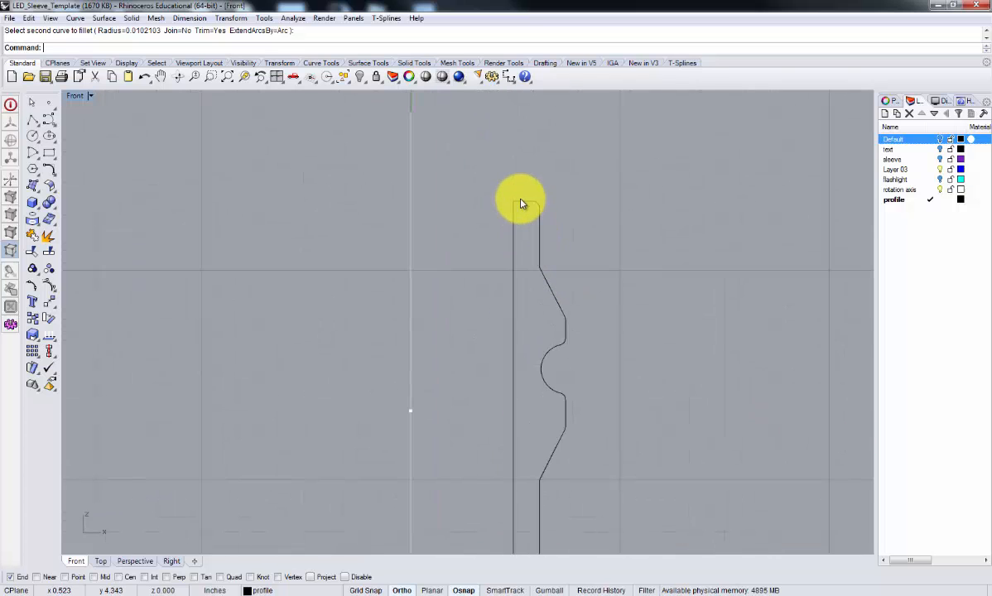
pyautogui.scroll(3, 520, 210)
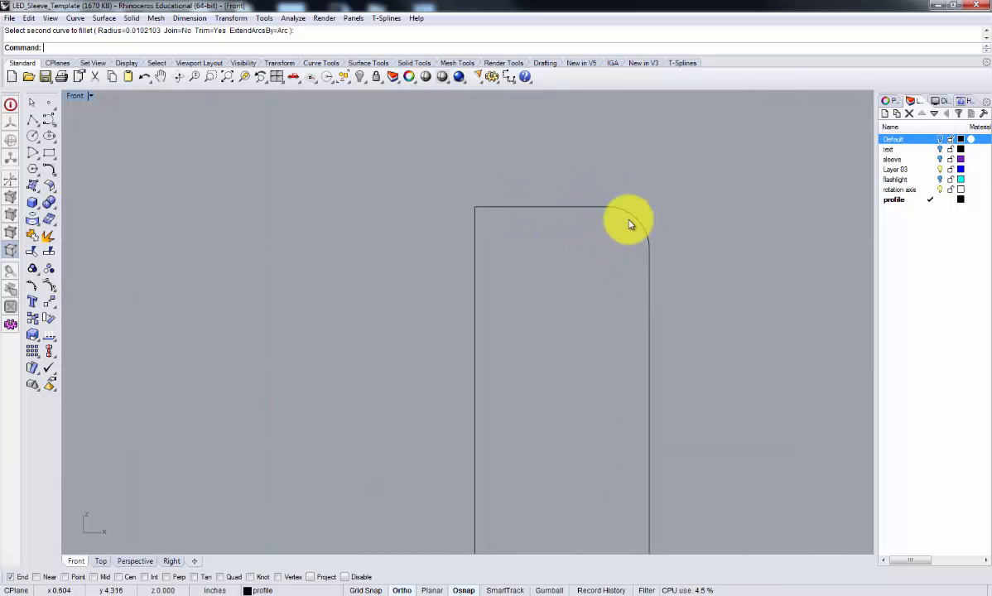
pyautogui.moveTo(686, 209); pyautogui.dragTo(606, 171, button='right')
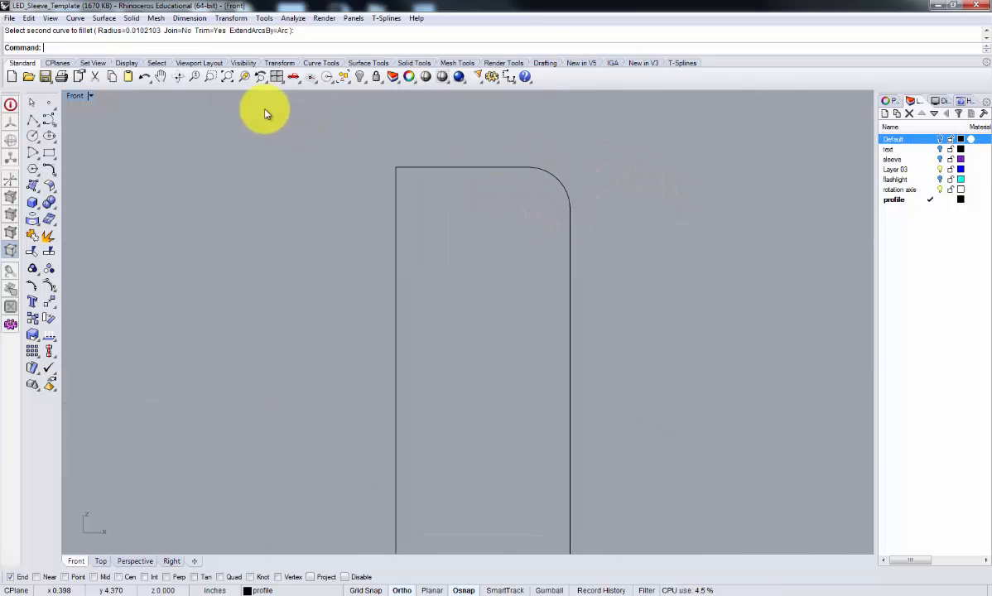
pyautogui.write('Chamf')
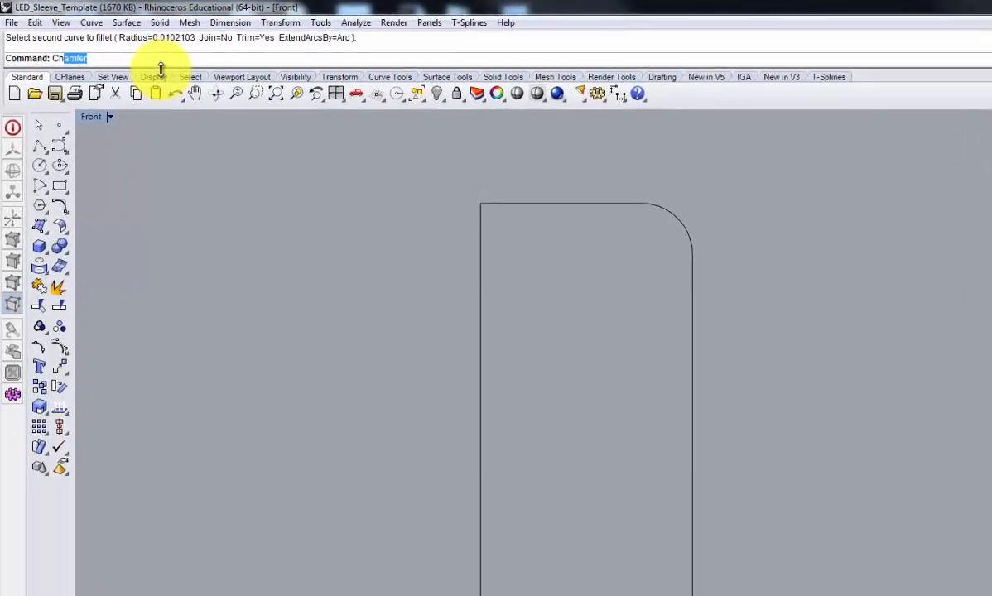
pyautogui.write('er')
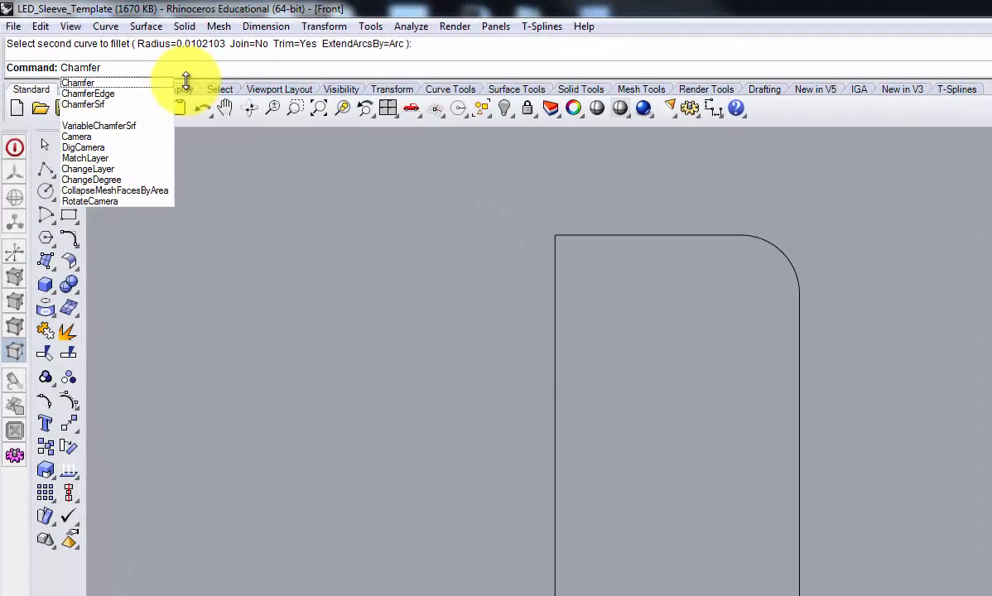
pyautogui.press('Return')
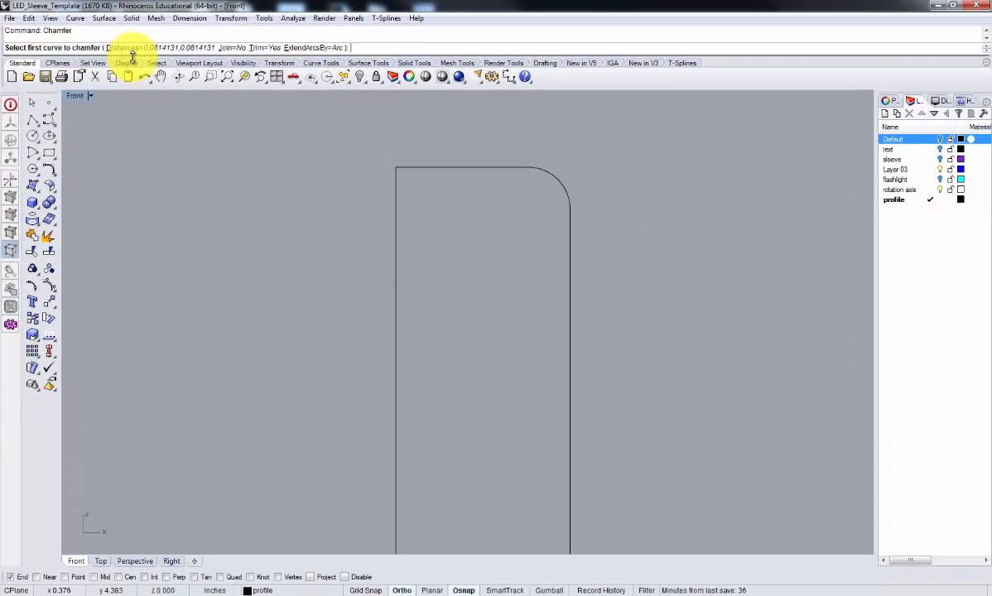
pyautogui.click(75, 19)
pyautogui.moveTo(145, 412)
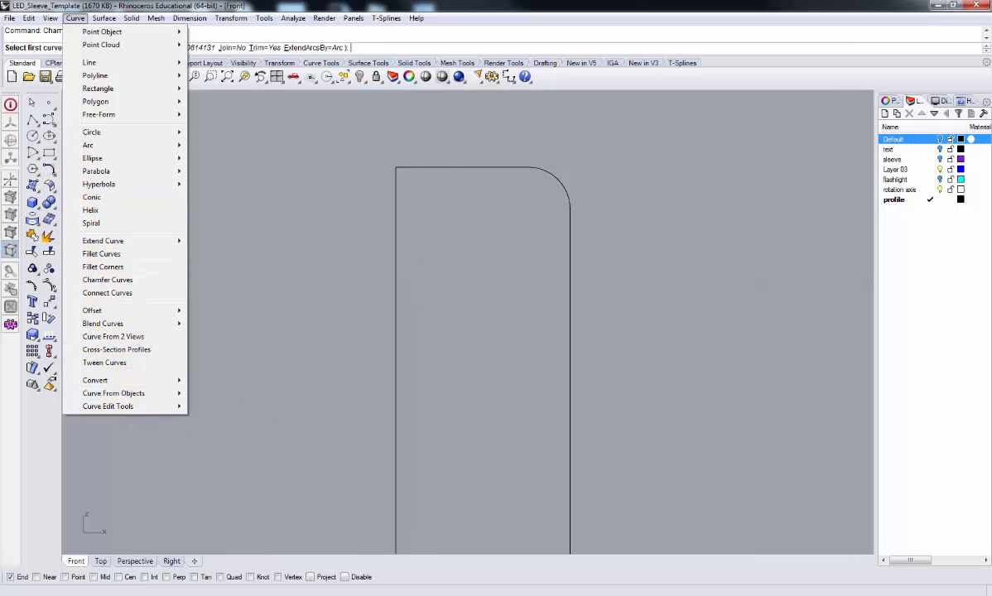
pyautogui.click(465, 286)
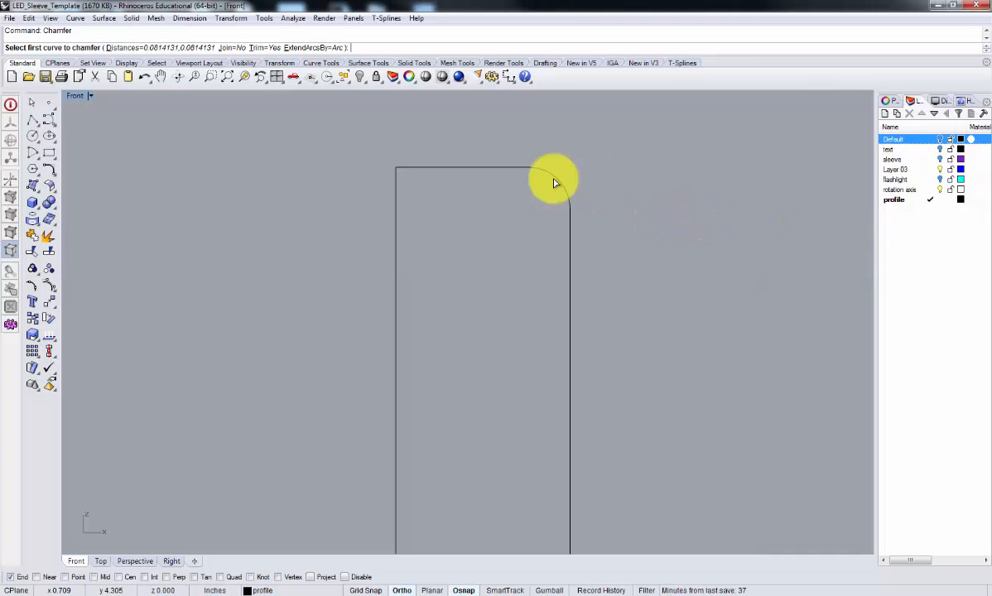
pyautogui.click(75, 18)
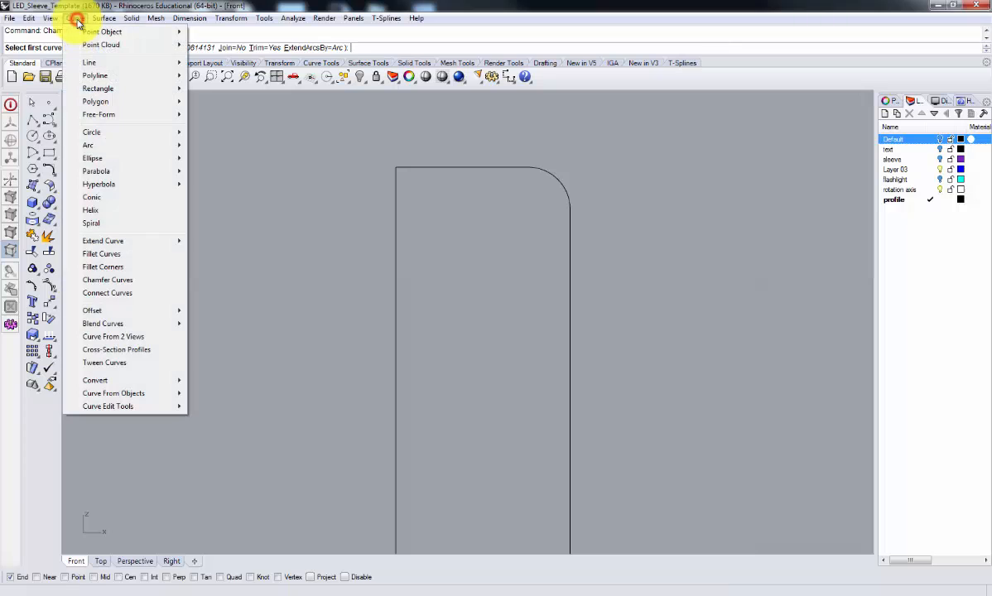
pyautogui.click(142, 276)
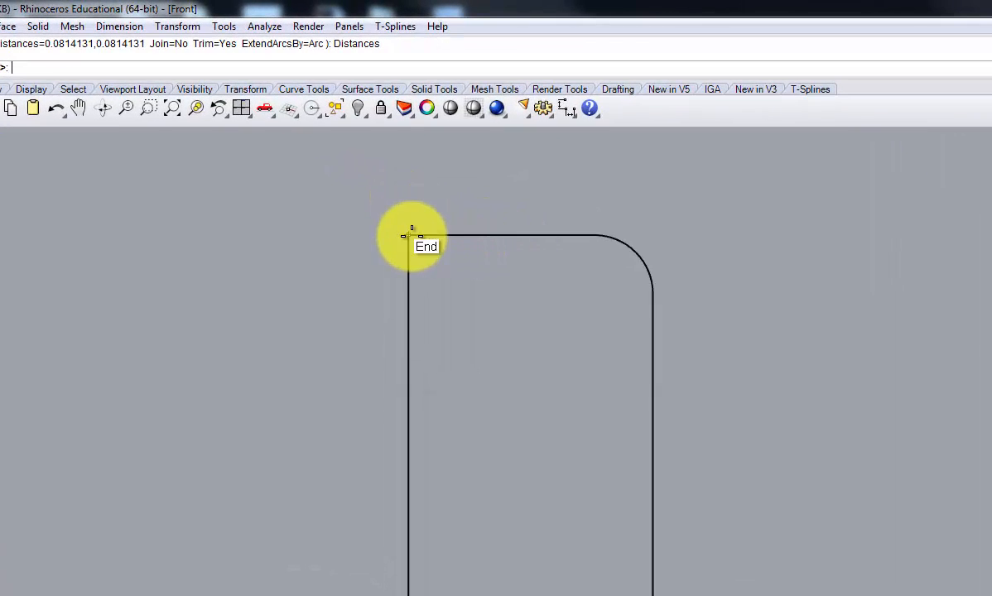
pyautogui.click(407, 236)
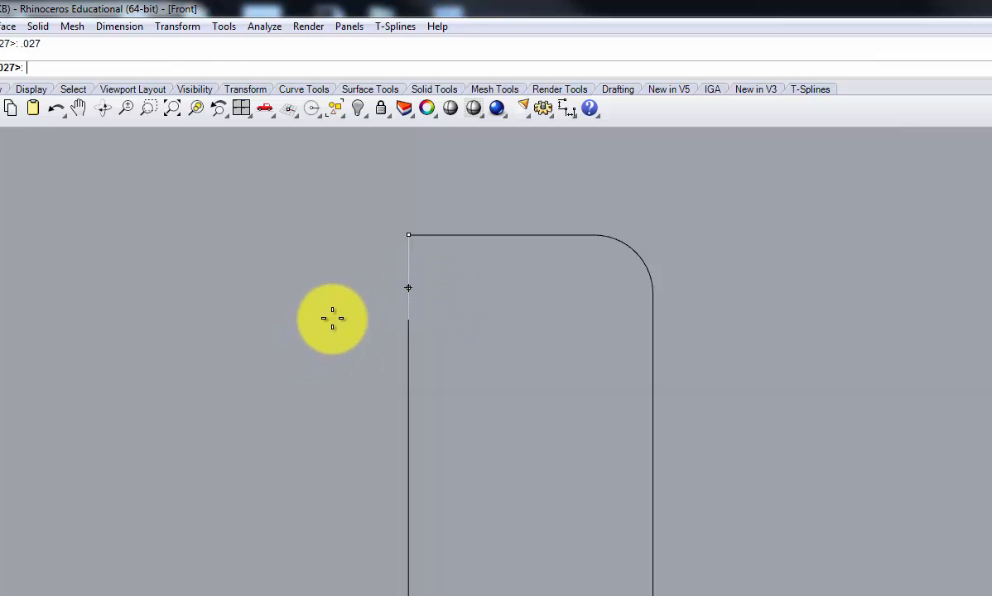
pyautogui.rightClick(385, 306)
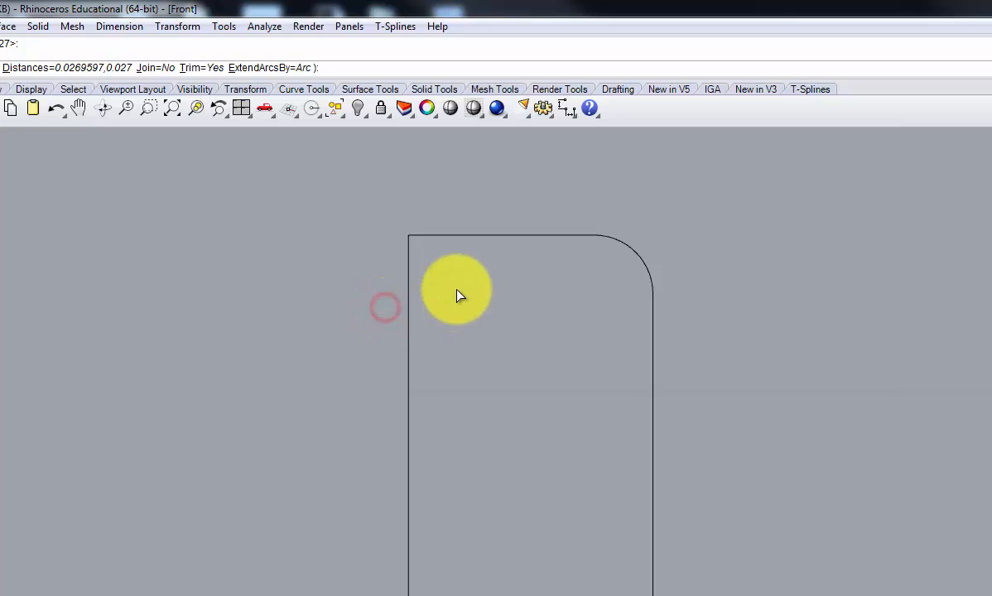
pyautogui.click(436, 239)
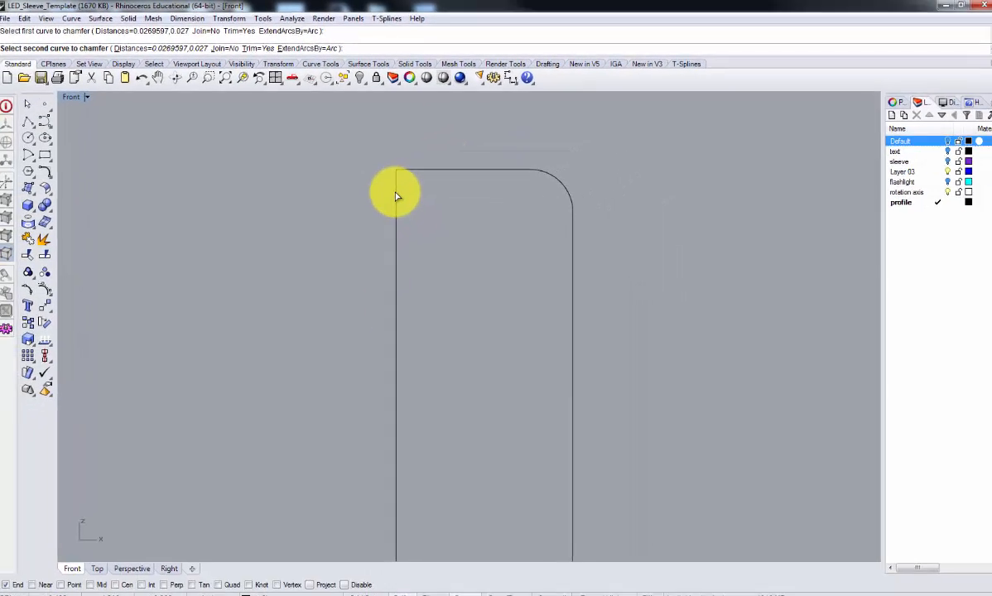
pyautogui.click(408, 272)
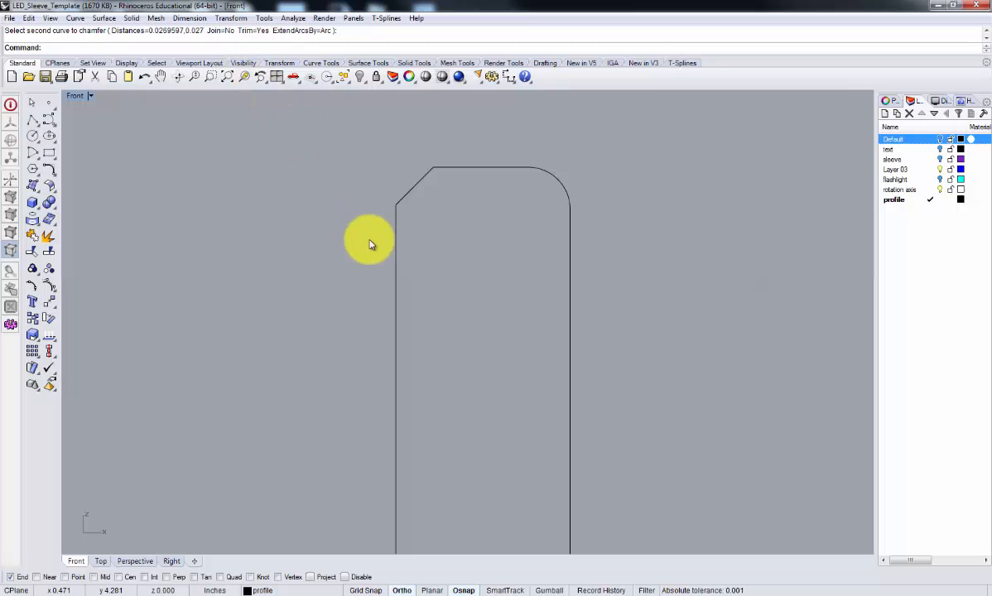
# Step: Examine the sleeve profile from the chamfered top end down to the bottom rim for remaining sharp corners
pyautogui.scroll(-10, 371, 245)
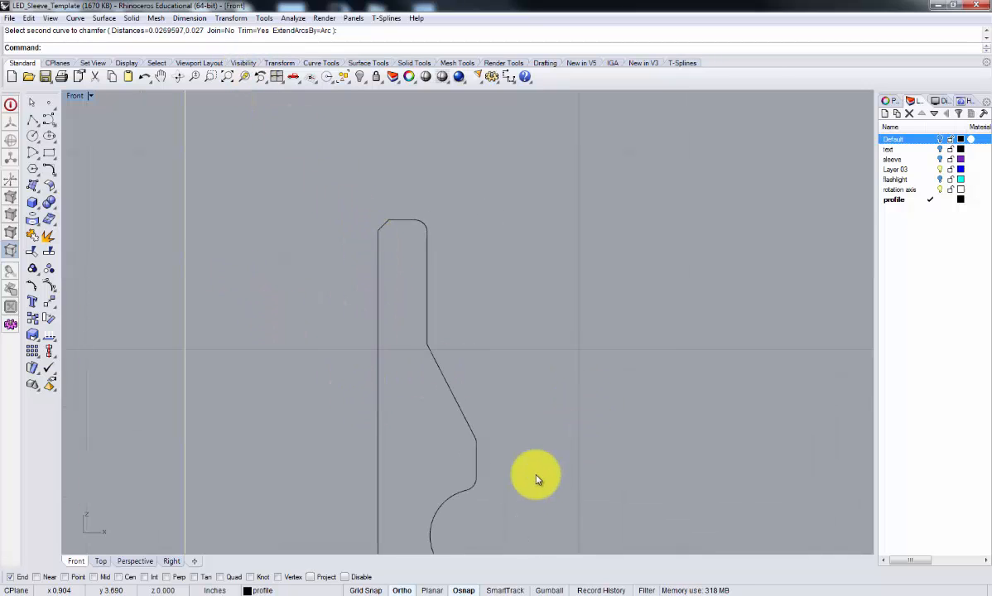
pyautogui.moveTo(537, 474); pyautogui.dragTo(533, 317, button='right')
pyautogui.scroll(-14, 533, 317)
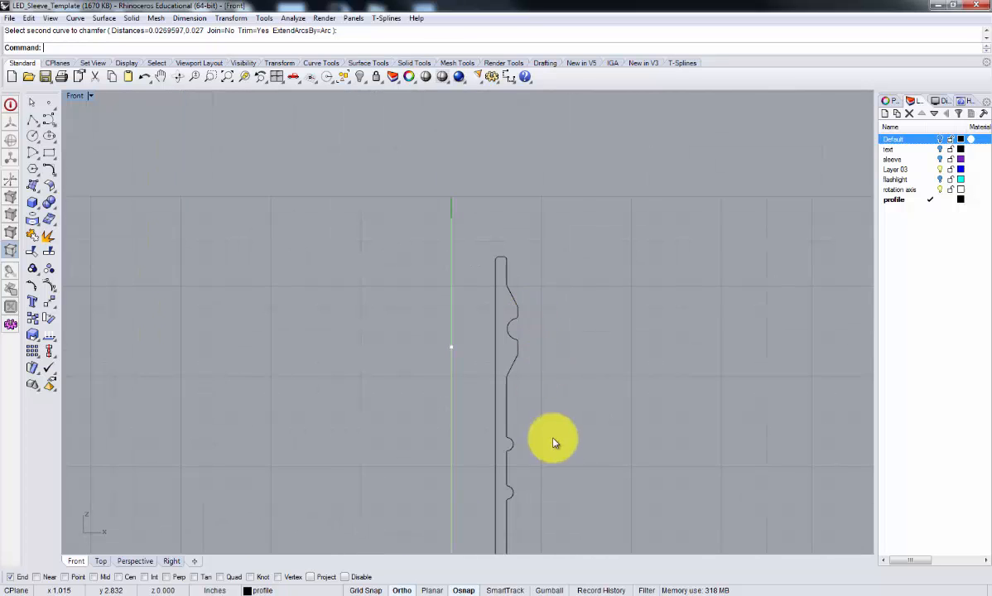
pyautogui.scroll(4, 552, 446)
pyautogui.scroll(3, 552, 449)
pyautogui.scroll(5, 451, 298)
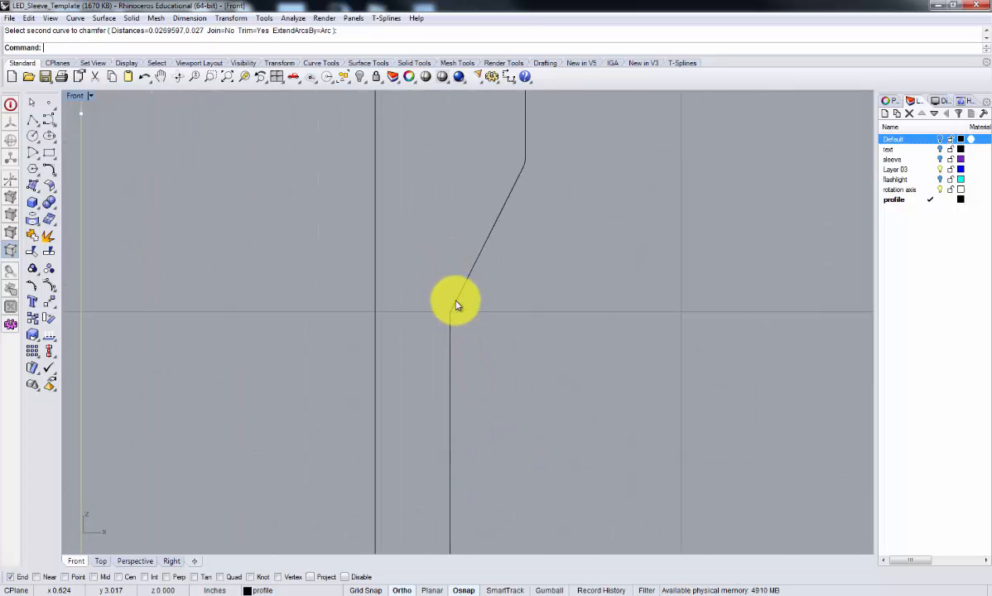
pyautogui.scroll(-8, 457, 302)
pyautogui.scroll(-5, 464, 319)
pyautogui.scroll(2, 480, 356)
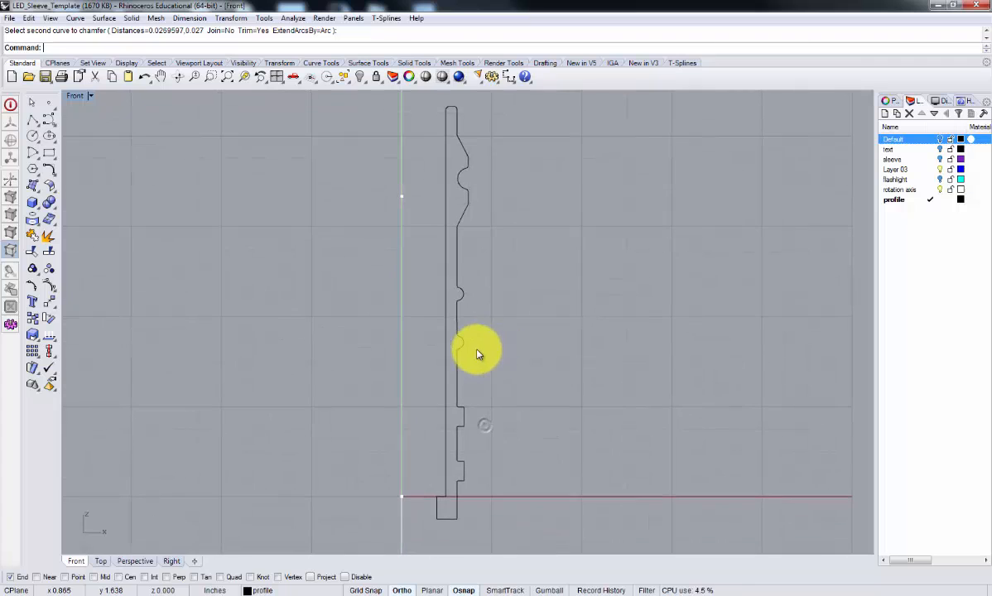
# Step: Chamfer the upper outer corner of the upper rectangular rib with both chamfer distances set to 0.027 inches
pyautogui.scroll(8, 465, 415)
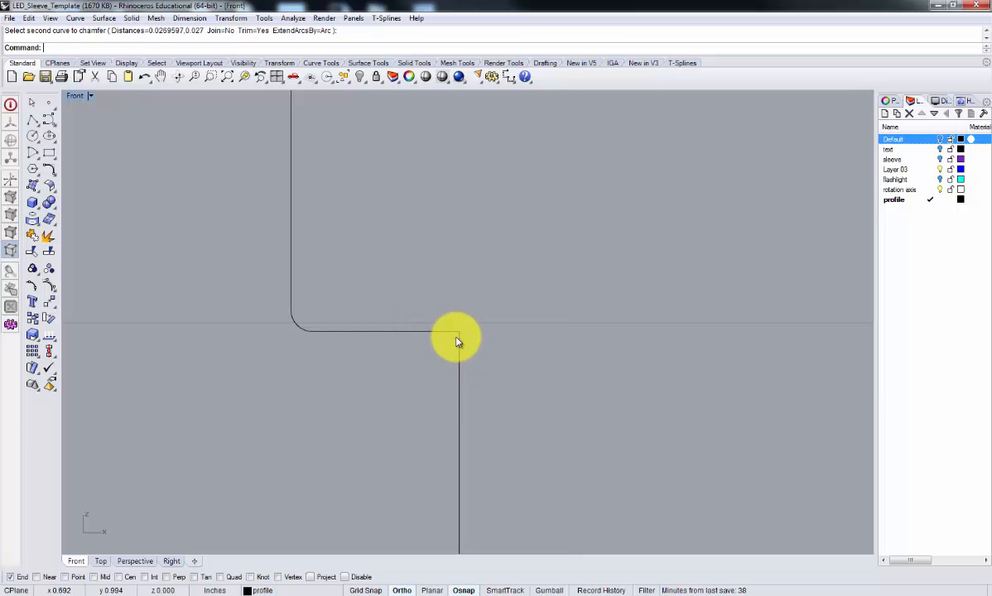
pyautogui.rightClick(489, 285)
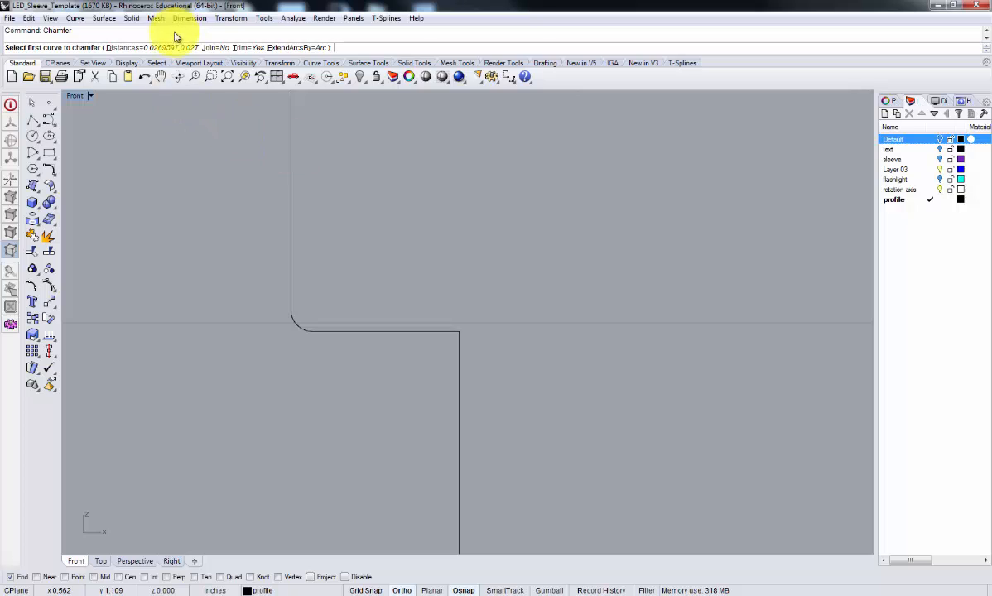
pyautogui.click(132, 48)
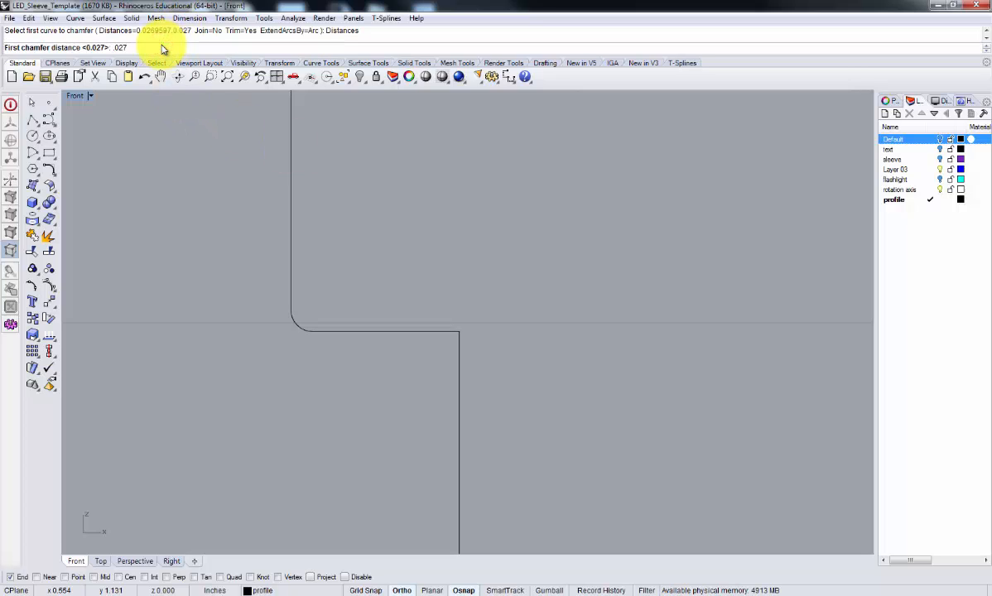
pyautogui.write('.027')
pyautogui.press('Return')
pyautogui.press('Return')
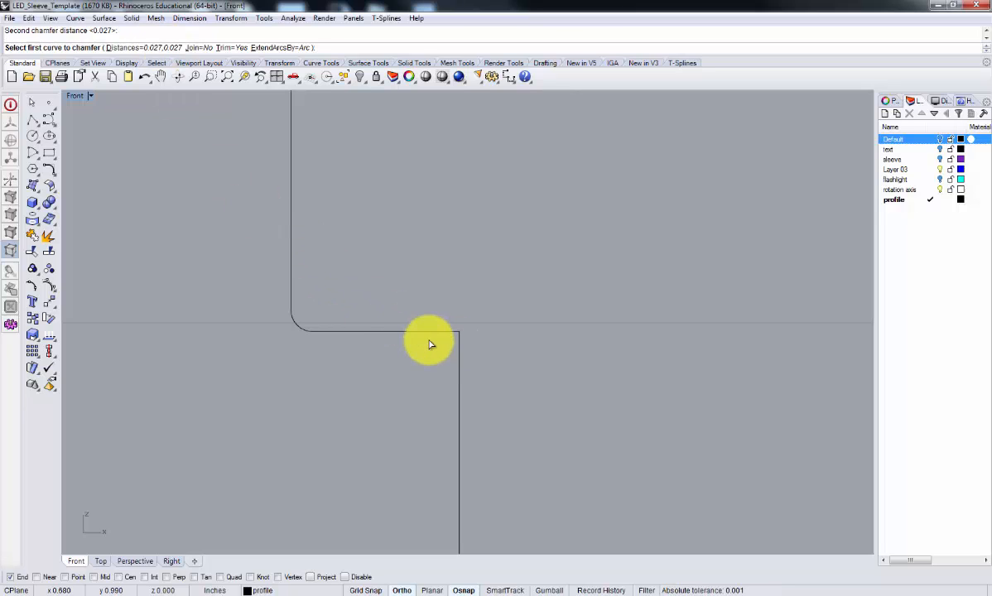
pyautogui.click(431, 332)
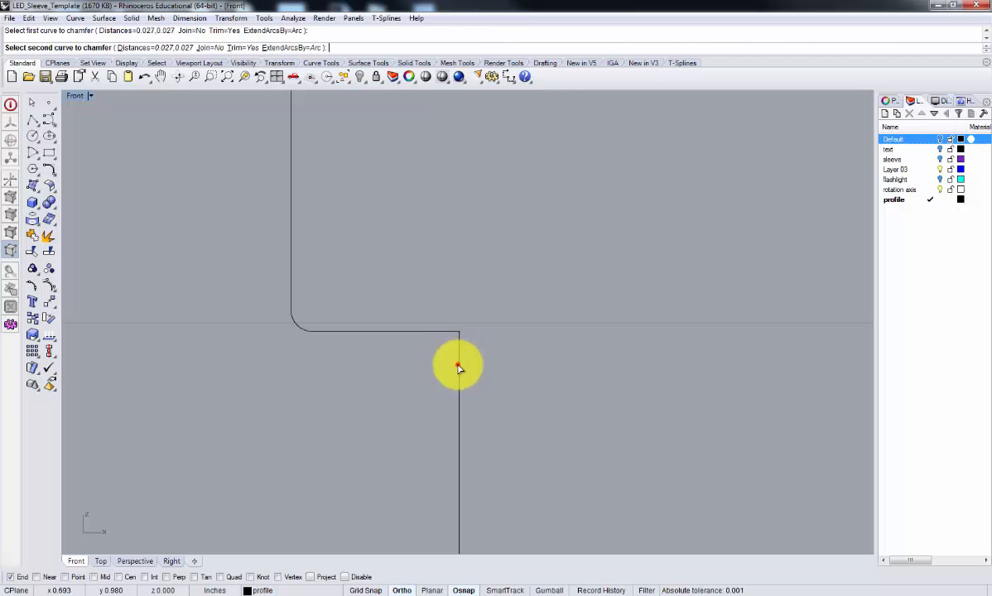
pyautogui.click(459, 369)
# Step: Chamfer the lower outer corner of the upper rectangular rib with the same 0.027 inch distances
pyautogui.scroll(-3, 458, 383)
pyautogui.moveTo(483, 407); pyautogui.dragTo(535, 375, button='right')
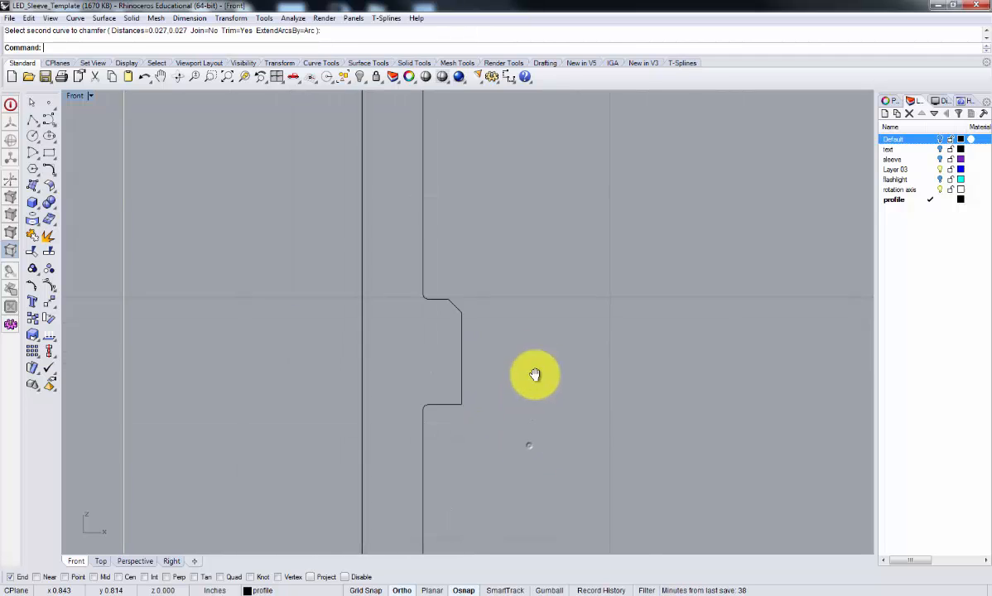
pyautogui.scroll(4, 453, 383)
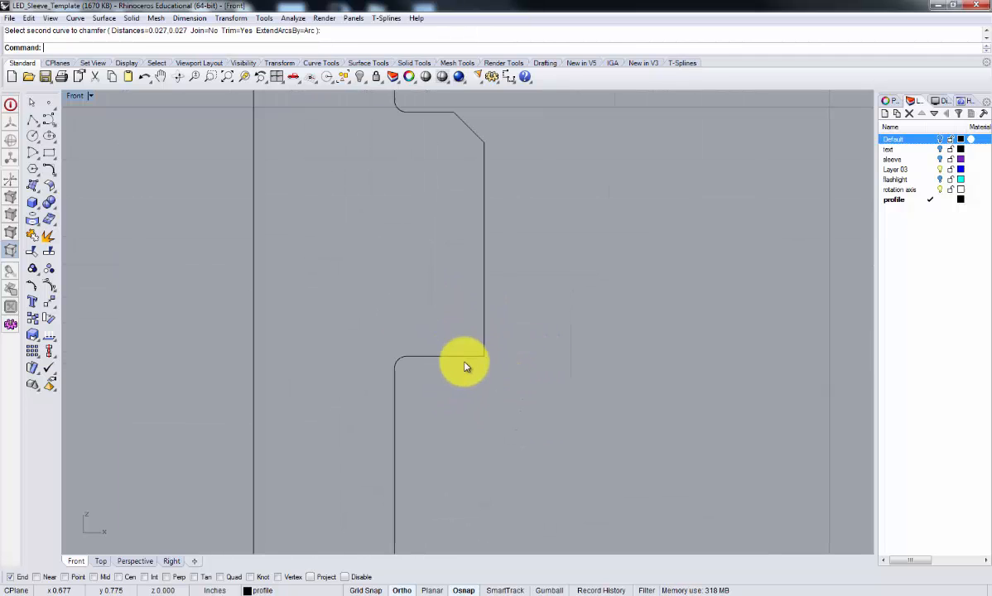
pyautogui.scroll(2, 464, 364)
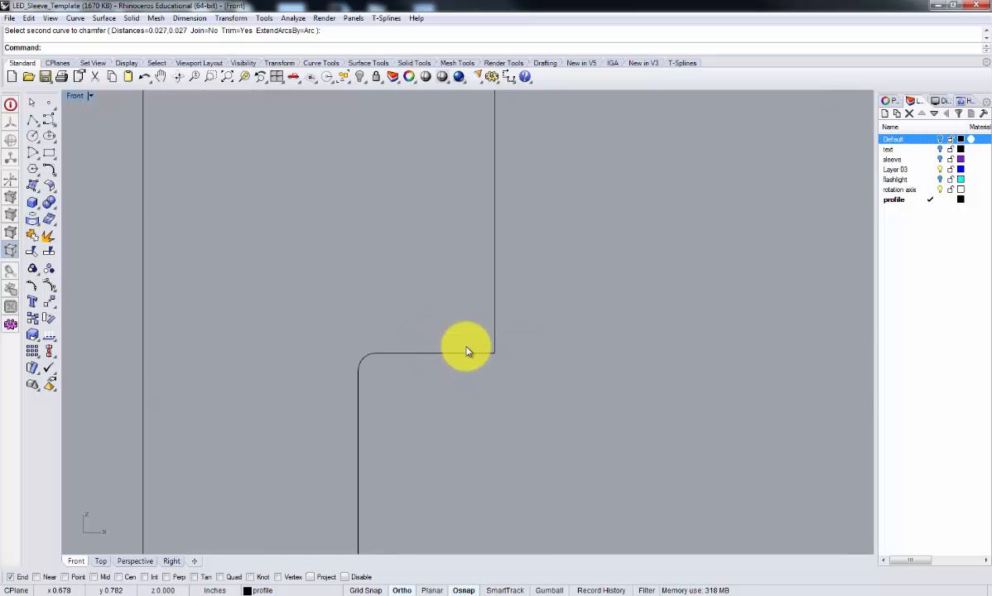
pyautogui.rightClick(463, 360)
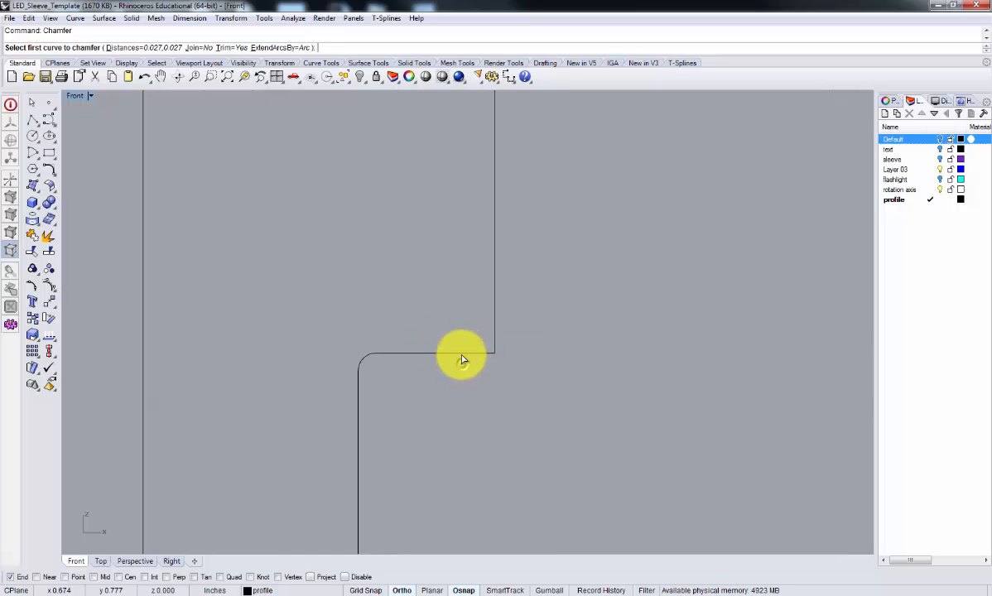
pyautogui.click(464, 356)
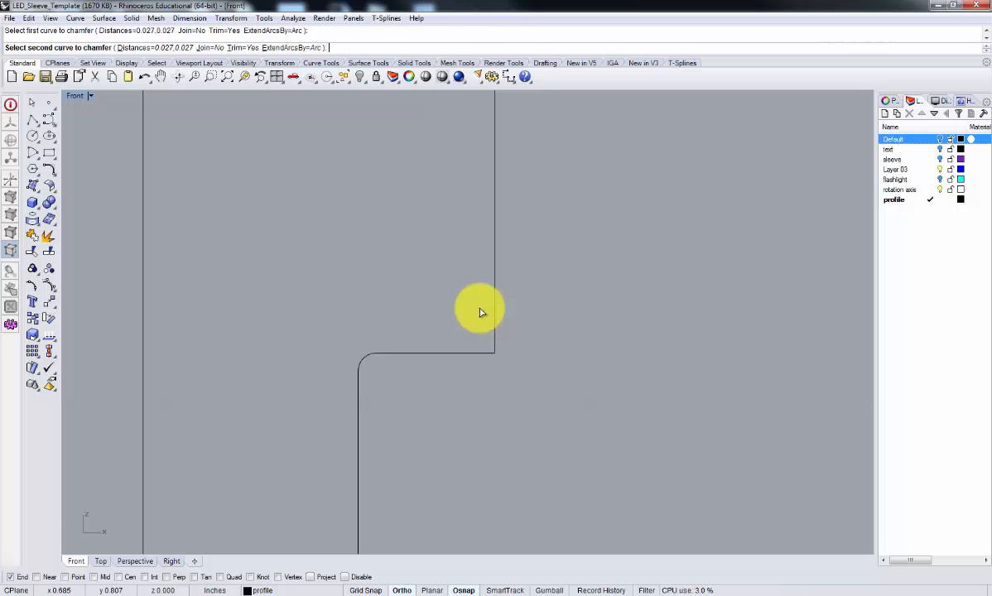
pyautogui.click(494, 326)
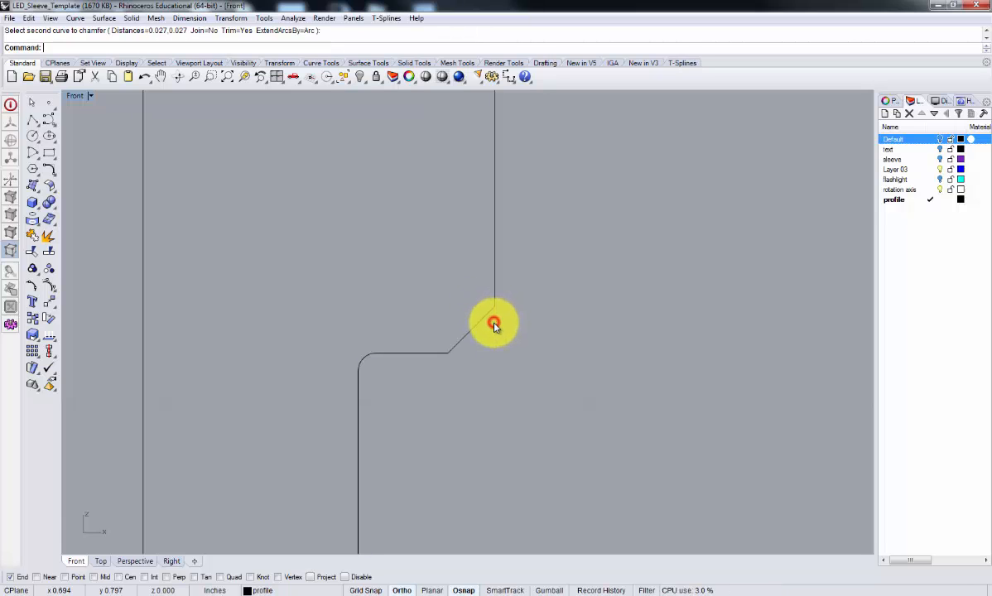
# Step: Chamfer the upper and lower outer corners of the lower rectangular rib with distances of 0.027 inches
pyautogui.scroll(-6, 499, 339)
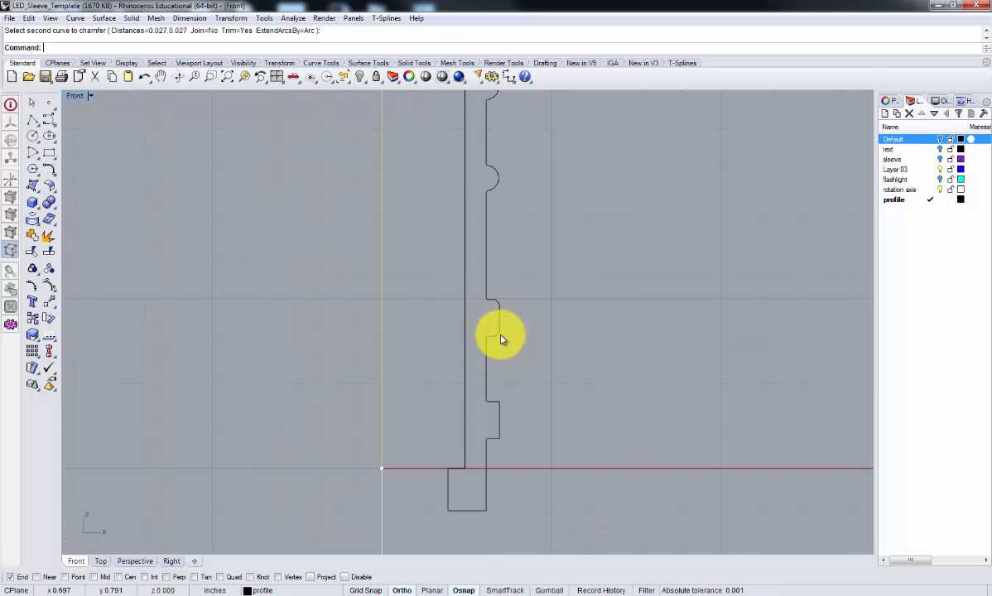
pyautogui.scroll(5, 502, 402)
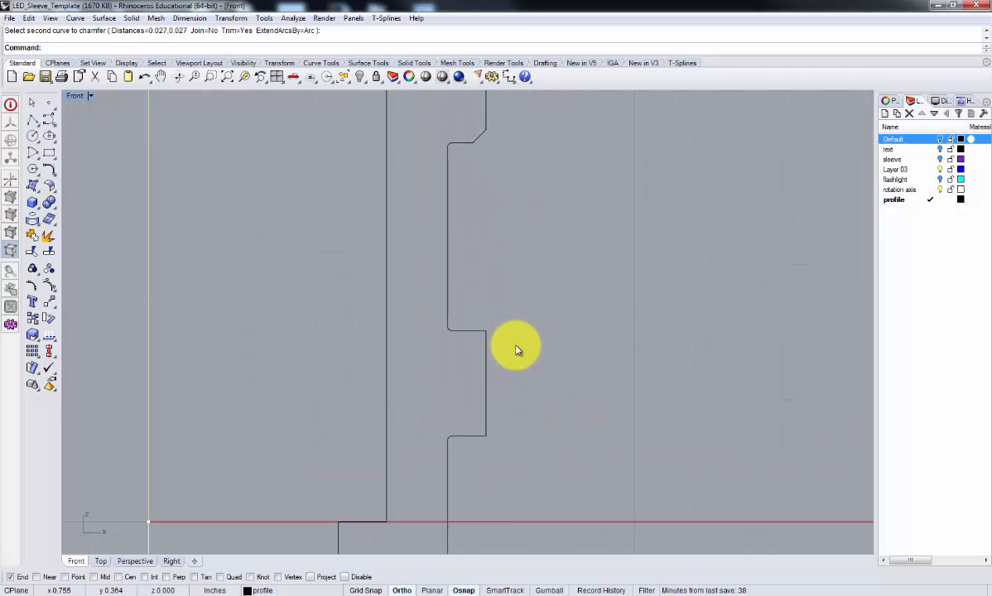
pyautogui.rightClick(492, 345)
pyautogui.click(470, 329)
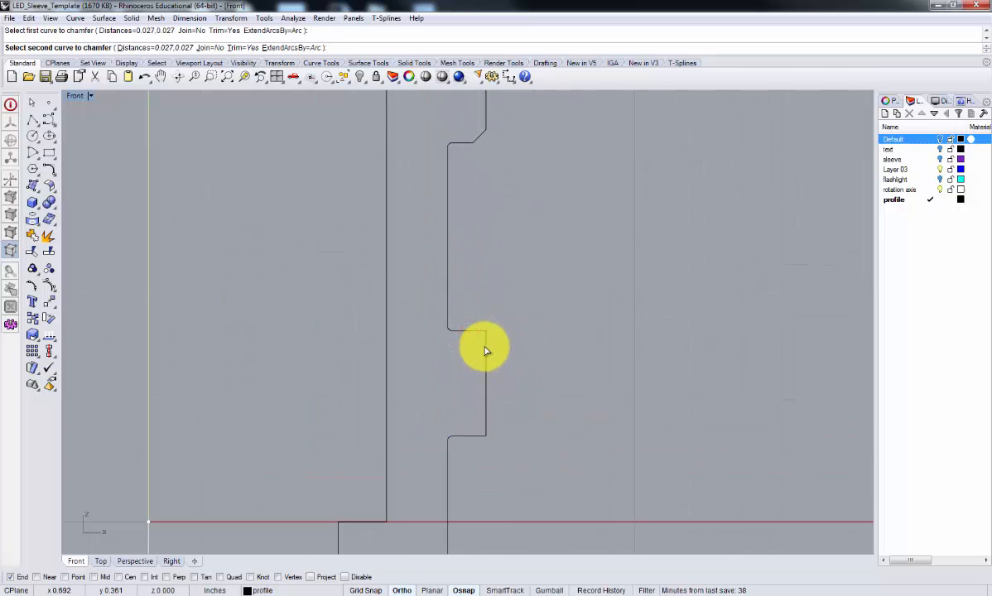
pyautogui.click(485, 346)
pyautogui.rightClick(488, 408)
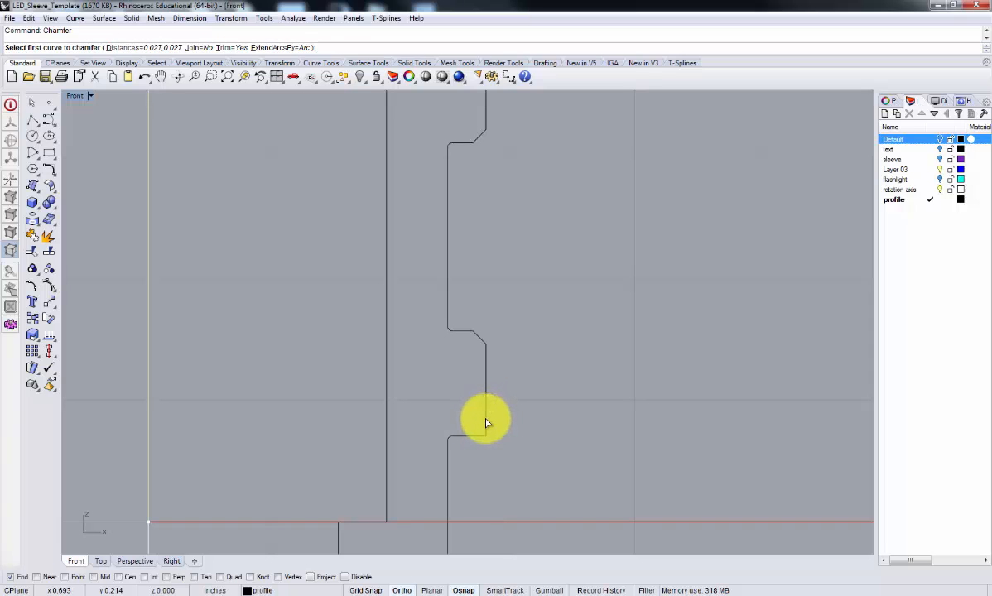
pyautogui.click(486, 418)
pyautogui.click(475, 436)
# Step: Chamfer the outer and inner corners of the sleeve profile's bottom rim with distances of 0.027 inches
pyautogui.moveTo(486, 426); pyautogui.dragTo(518, 272, button='right')
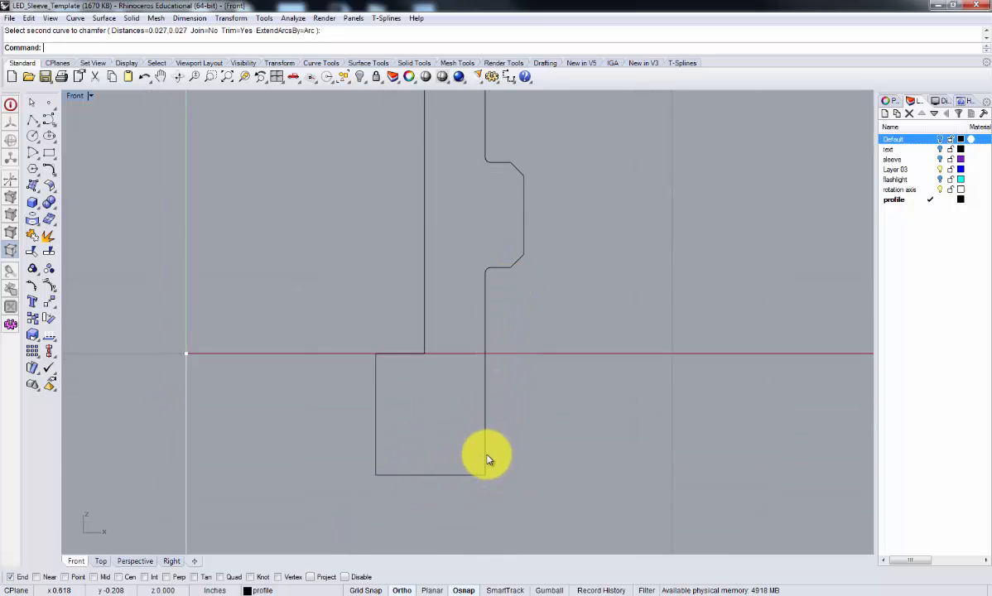
pyautogui.rightClick(512, 454)
pyautogui.click(485, 453)
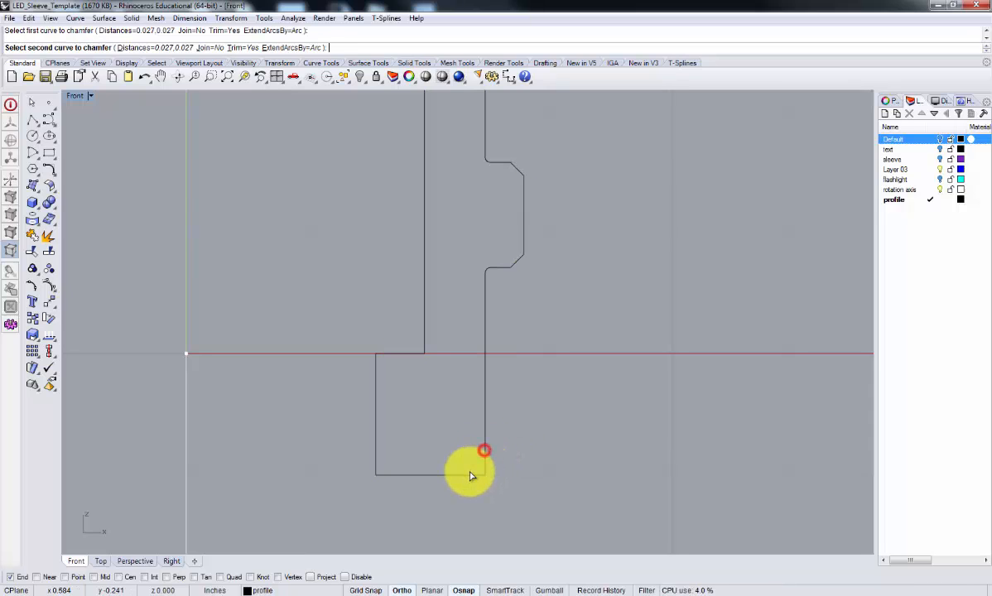
pyautogui.click(468, 476)
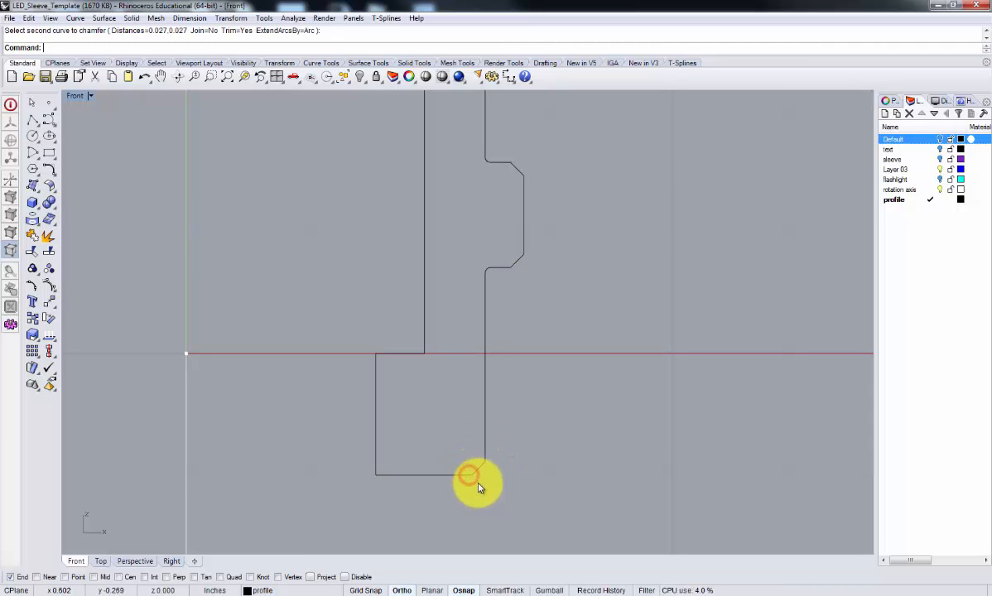
pyautogui.rightClick(416, 452)
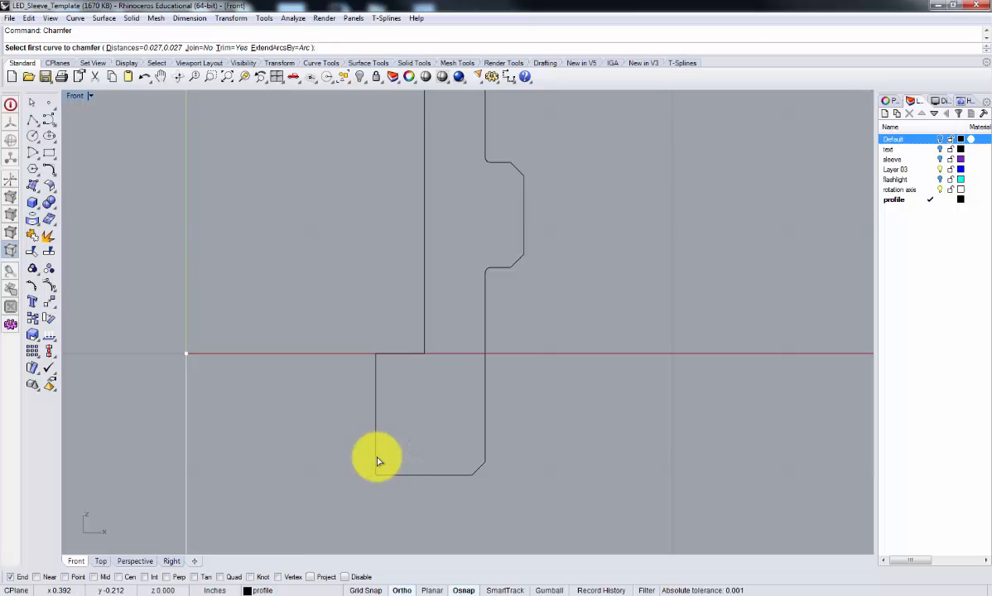
pyautogui.click(376, 457)
pyautogui.click(392, 477)
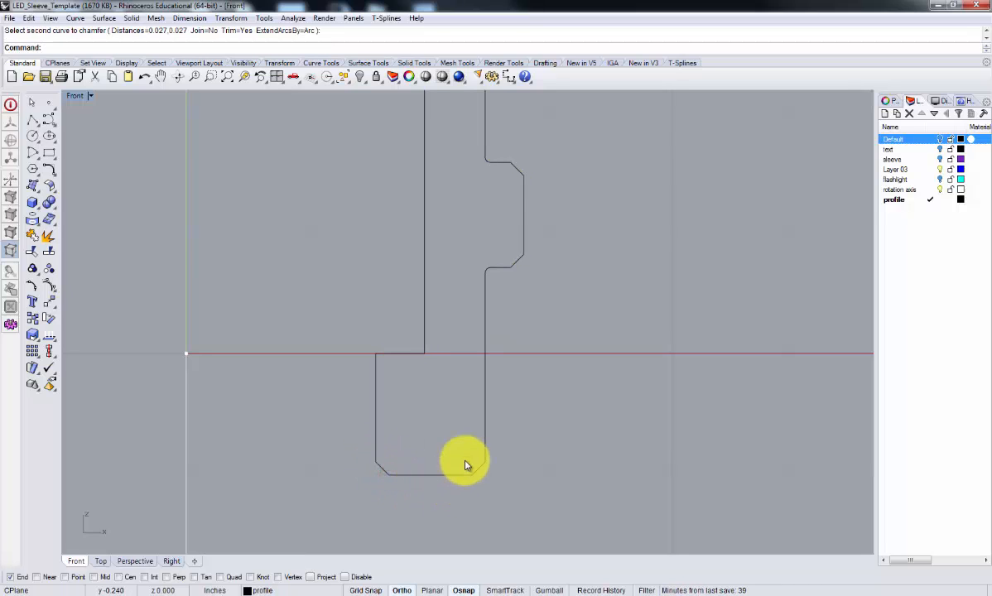
# Step: Examine the whole profile curve from the bottom rim to the top end for corners still lacking a fillet or chamfer
pyautogui.scroll(-2, 467, 422)
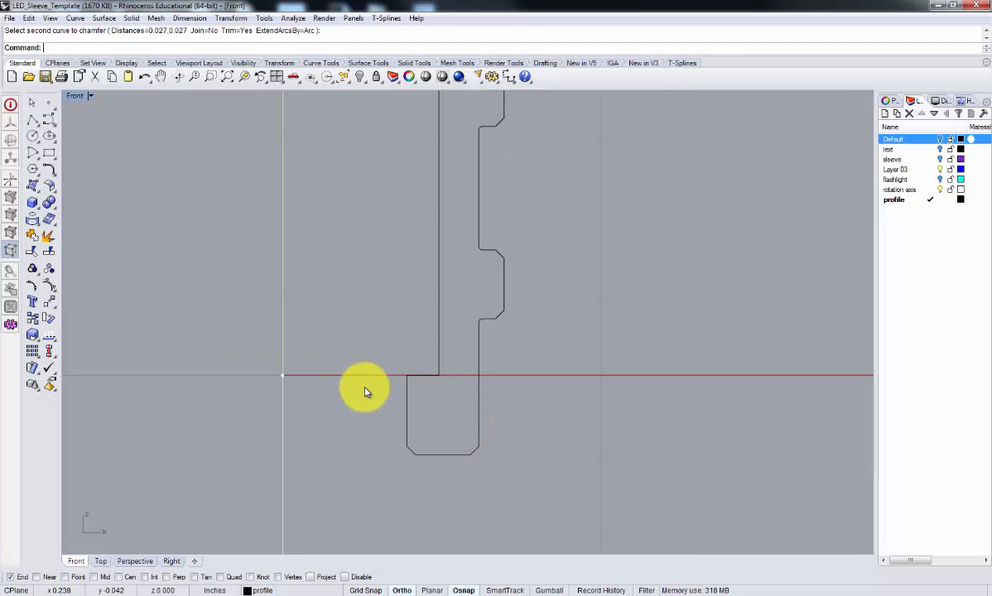
pyautogui.scroll(-1, 431, 394)
pyautogui.scroll(2, 443, 387)
pyautogui.scroll(-5, 444, 384)
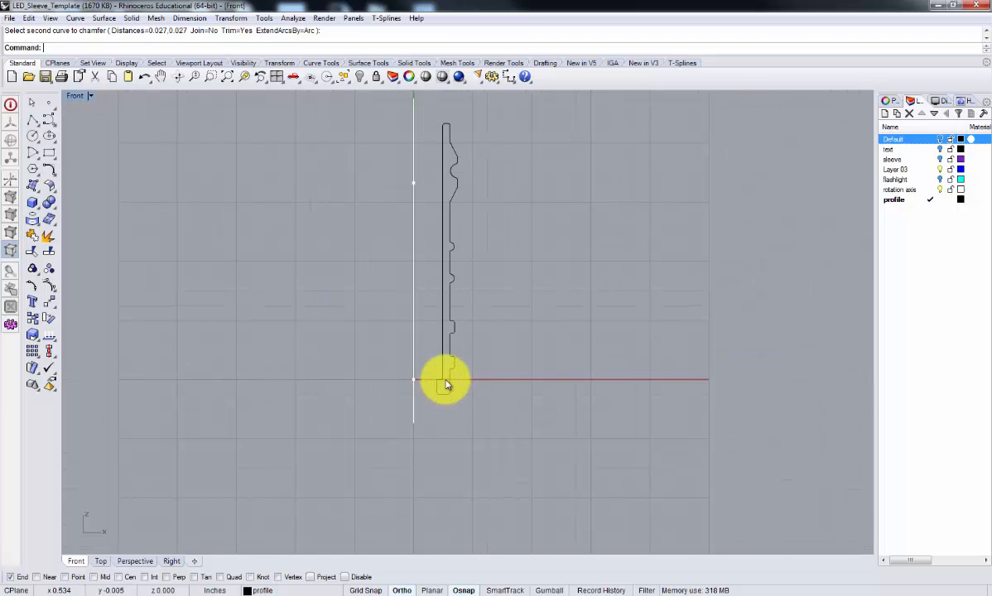
pyautogui.scroll(6, 452, 259)
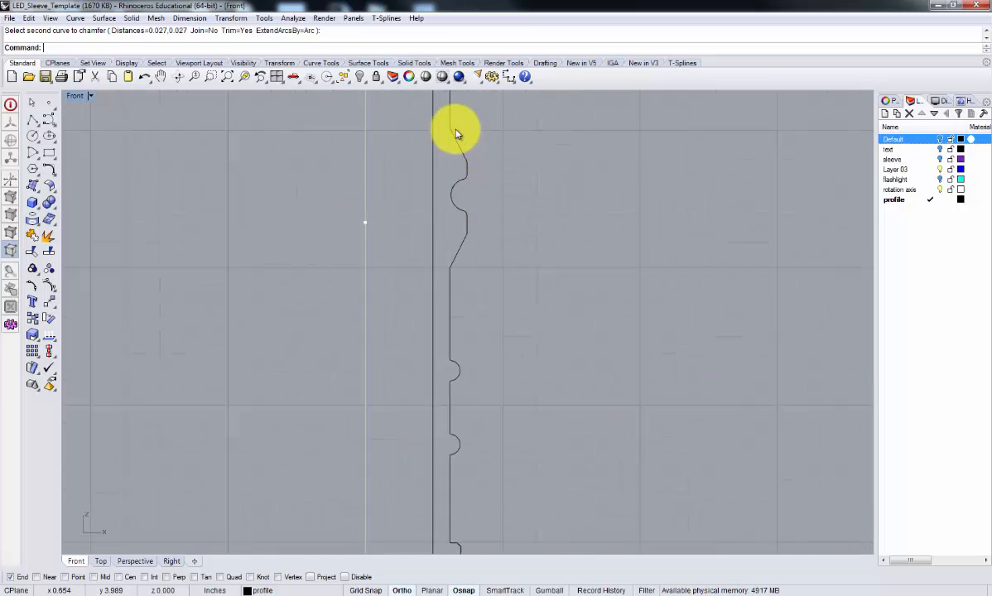
pyautogui.scroll(-3, 455, 137)
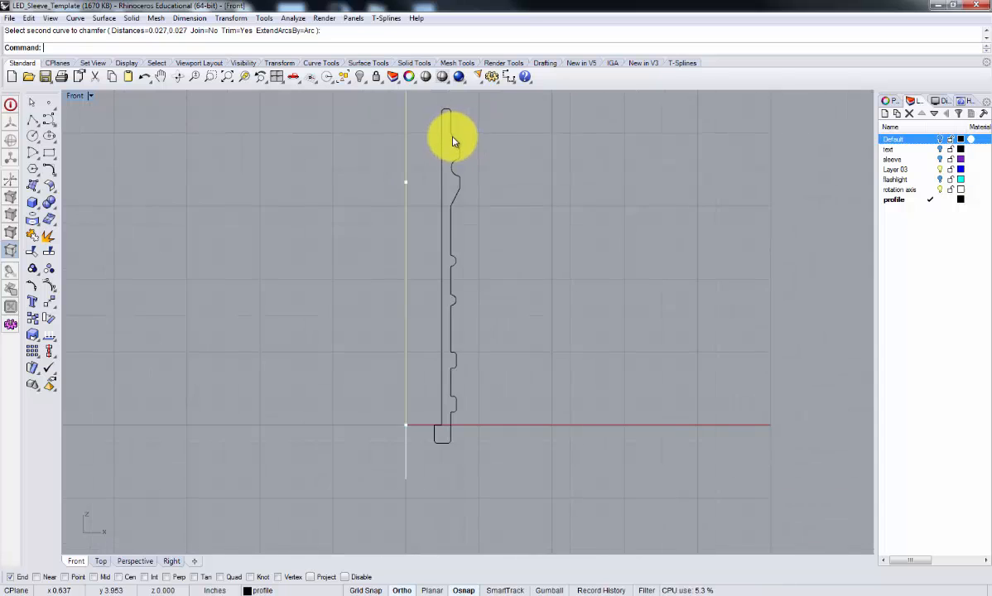
pyautogui.scroll(-4, 453, 139)
pyautogui.moveTo(493, 207); pyautogui.dragTo(466, 314, button='right')
pyautogui.scroll(5, 423, 279)
pyautogui.scroll(-4, 425, 272)
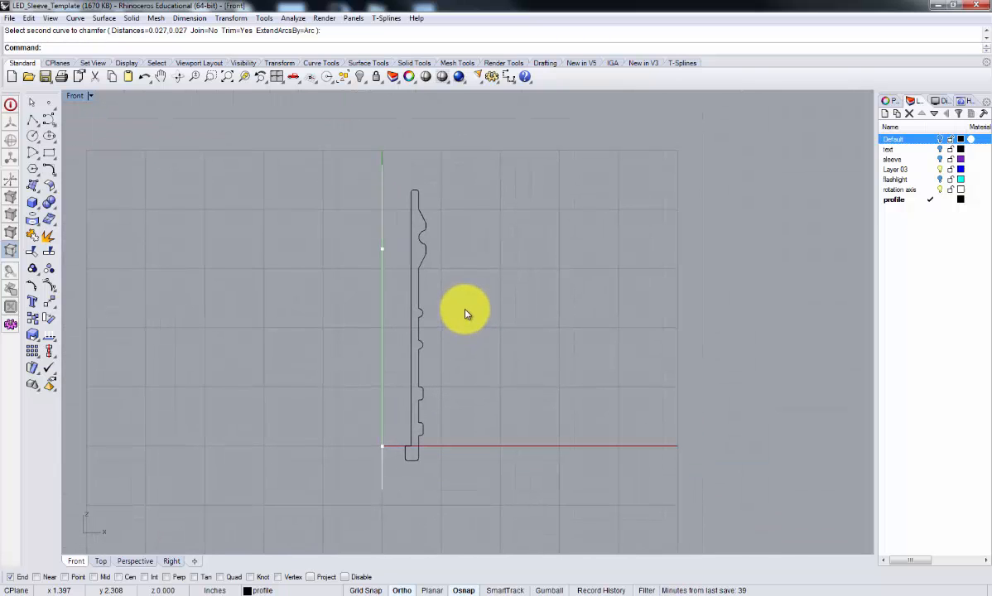
# Step: Revolve the profile curve 360 degrees from start angle 0, using Point snap to set the axis through the two points on the rotation axis
pyautogui.press('Escape')
pyautogui.click(419, 217)
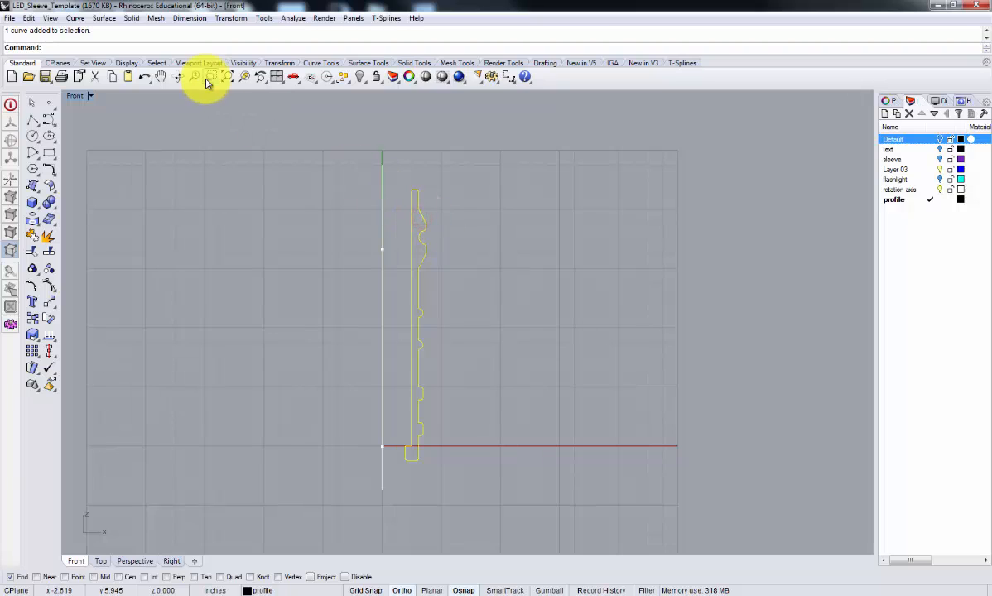
pyautogui.write('Revolve')
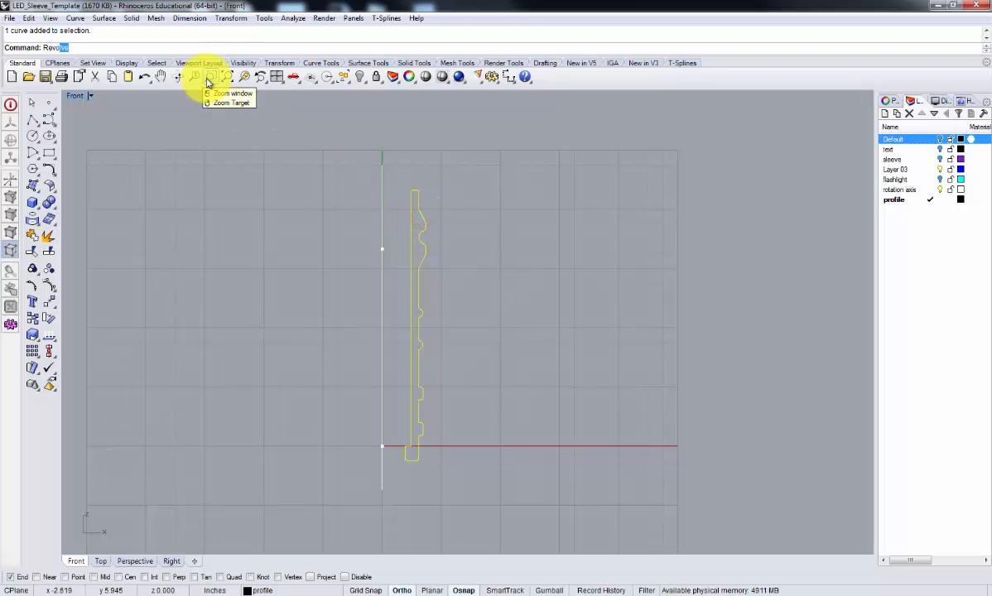
pyautogui.press('Return')
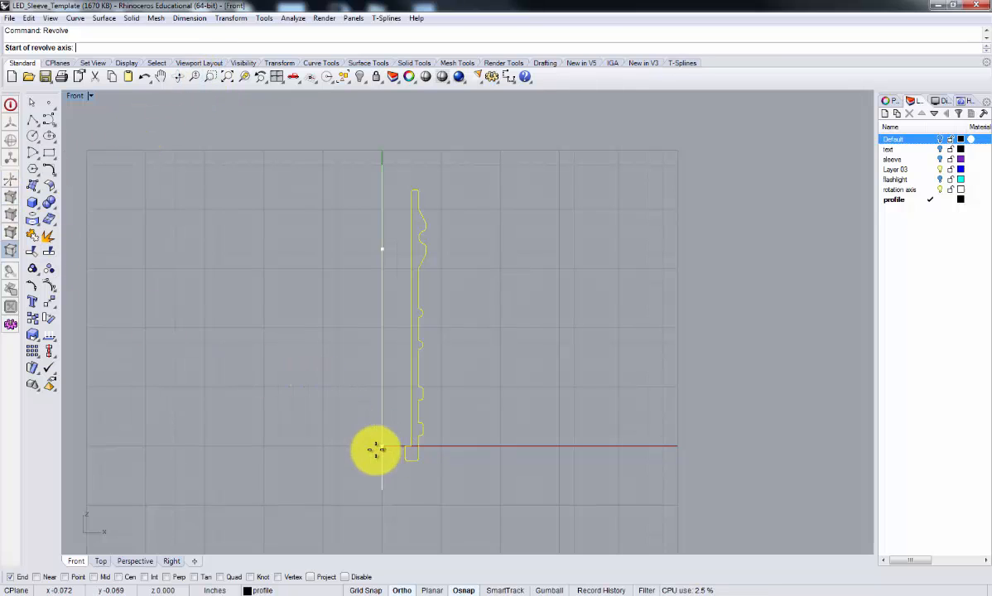
pyautogui.click(72, 578)
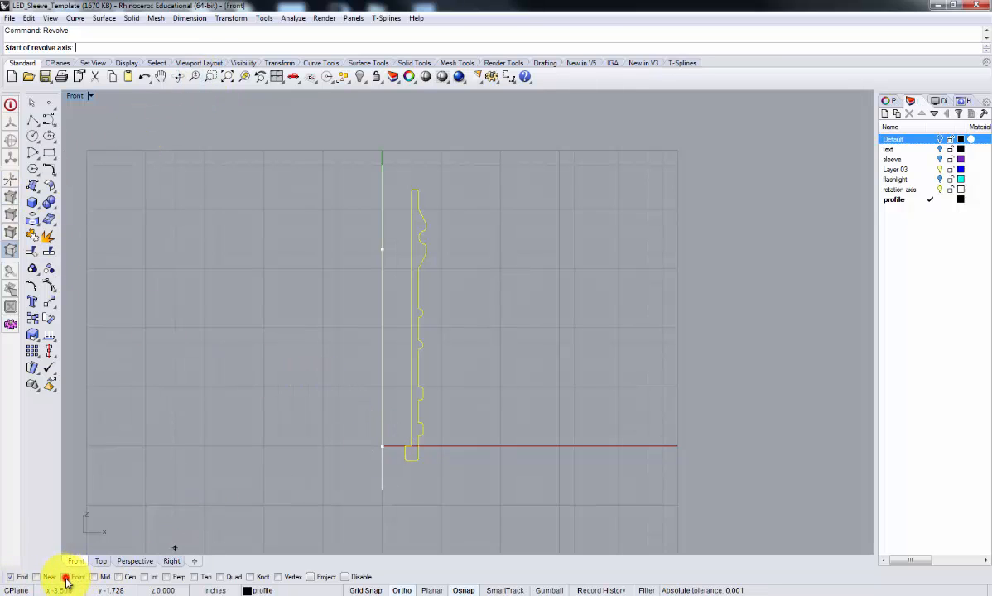
pyautogui.click(376, 447)
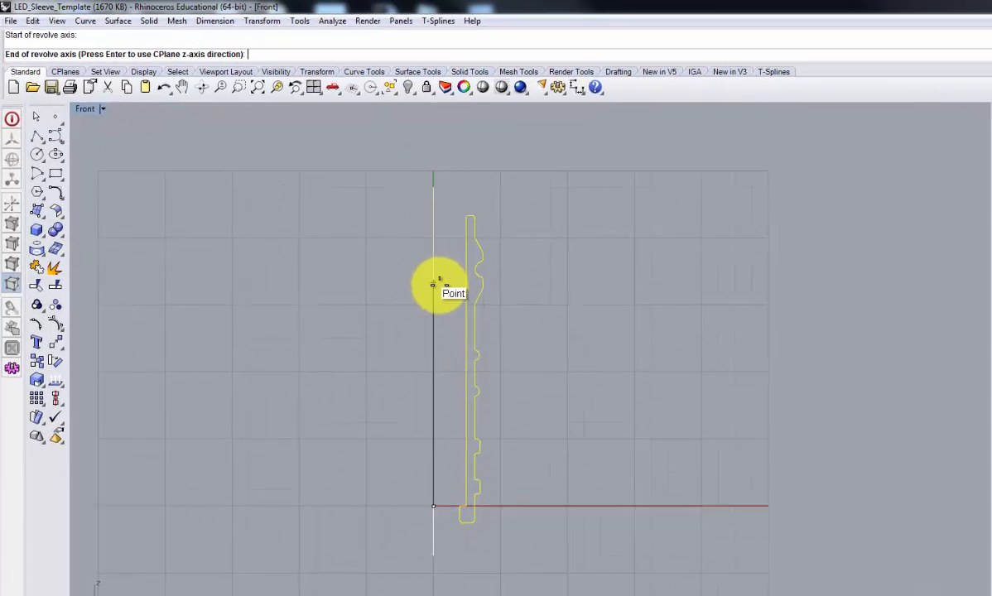
pyautogui.click(433, 285)
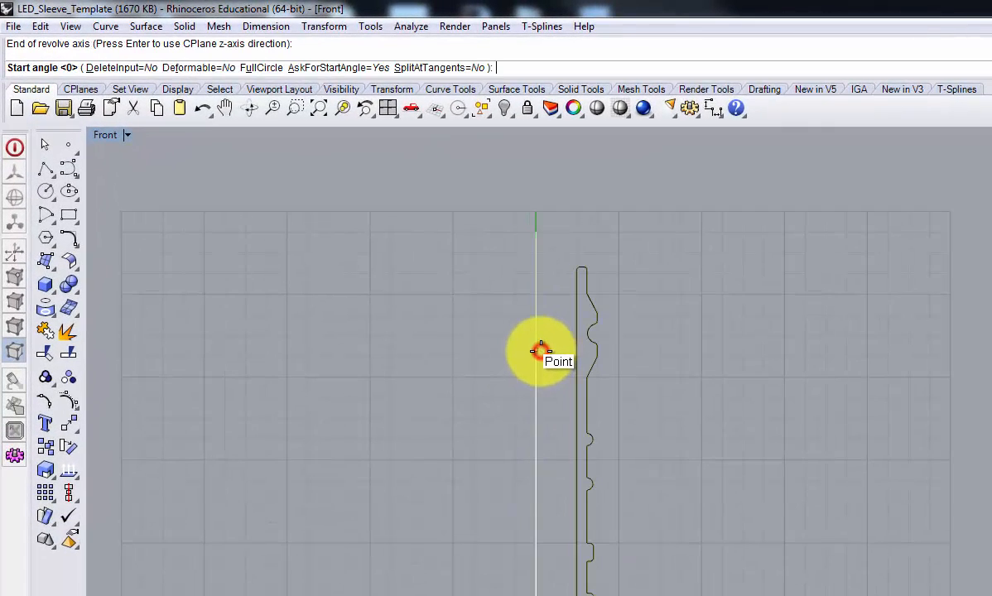
pyautogui.press('Return')
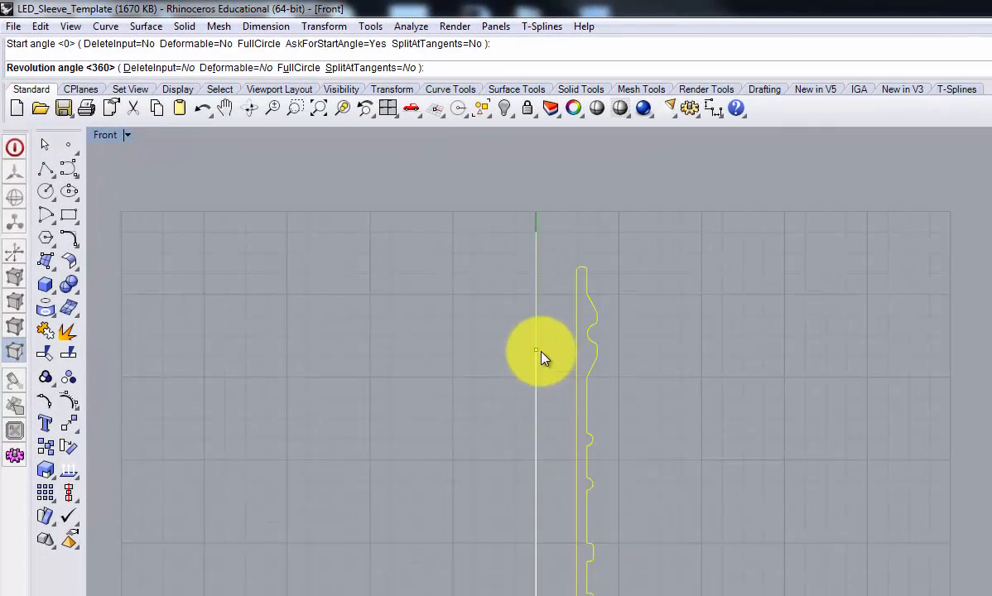
pyautogui.press('Return')
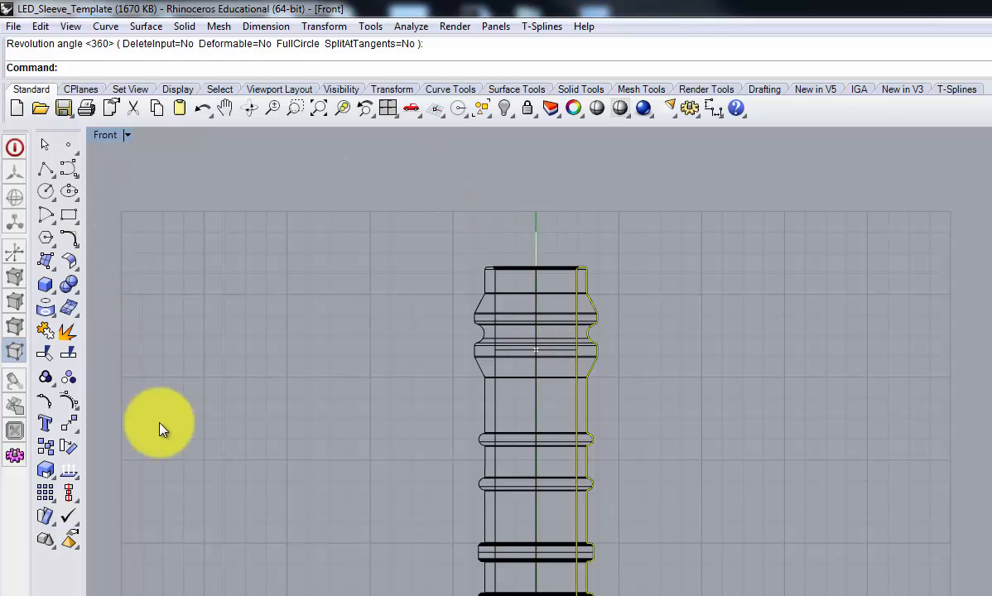
# Step: Examine the revolved sleeve in the Perspective view, from the chamfered top rim down to the rectangular ribs
pyautogui.hotkey('ctrl', 'Tab')
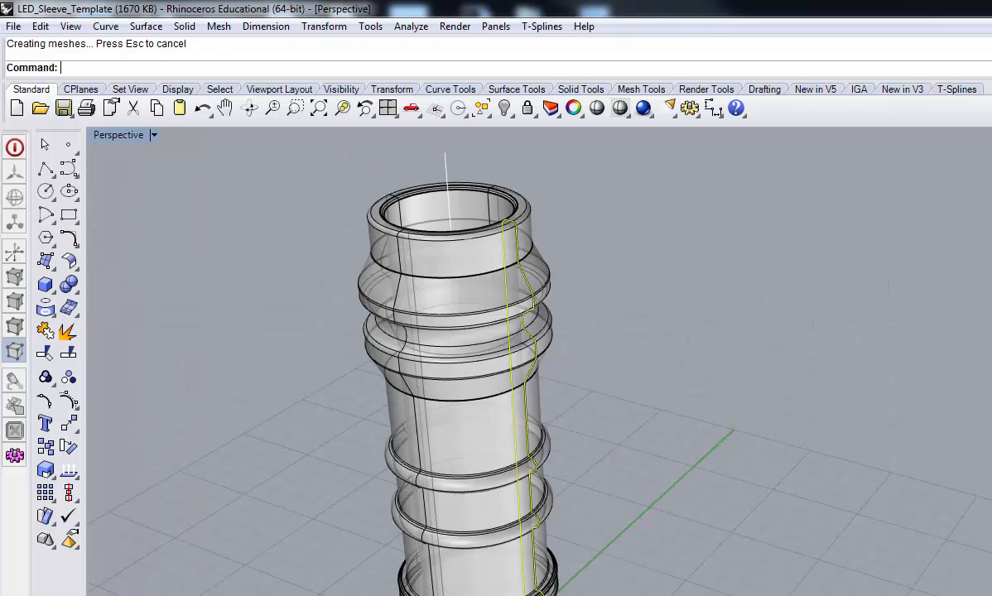
pyautogui.moveTo(693, 398); pyautogui.dragTo(673, 405, button='right')
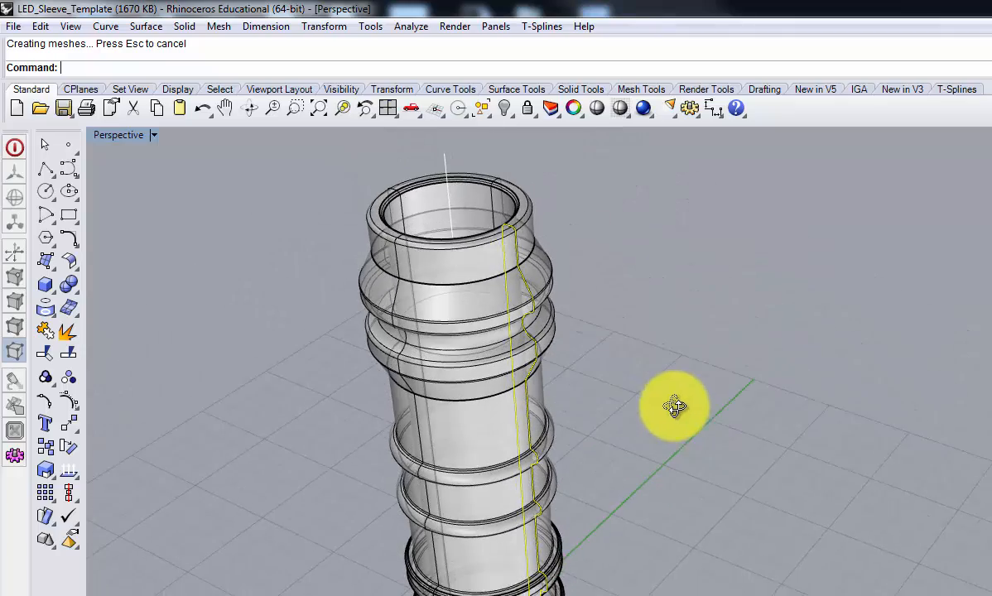
pyautogui.scroll(5, 460, 221)
pyautogui.scroll(4, 466, 263)
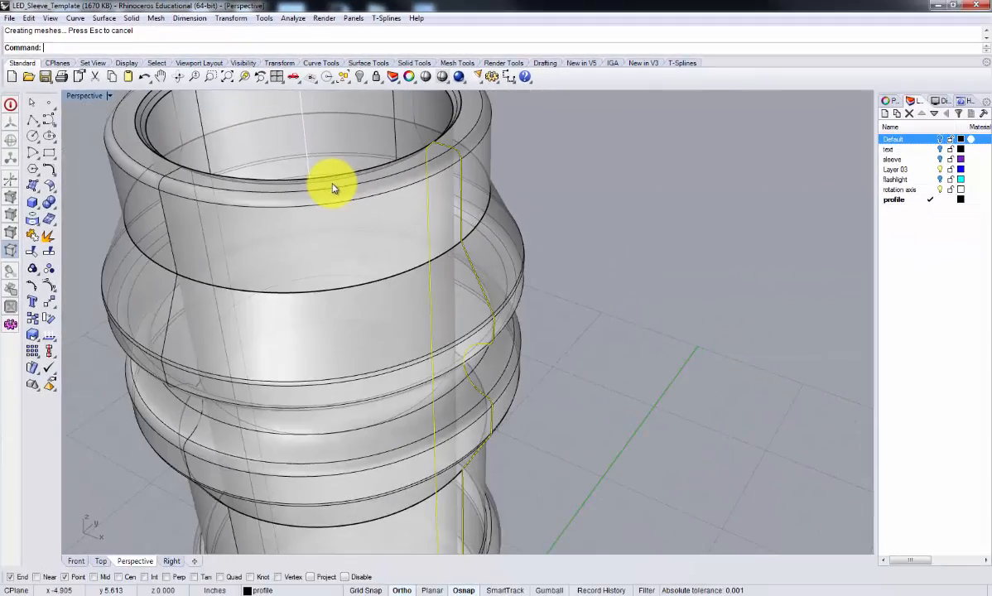
pyautogui.scroll(-4, 381, 243)
pyautogui.scroll(-6, 378, 328)
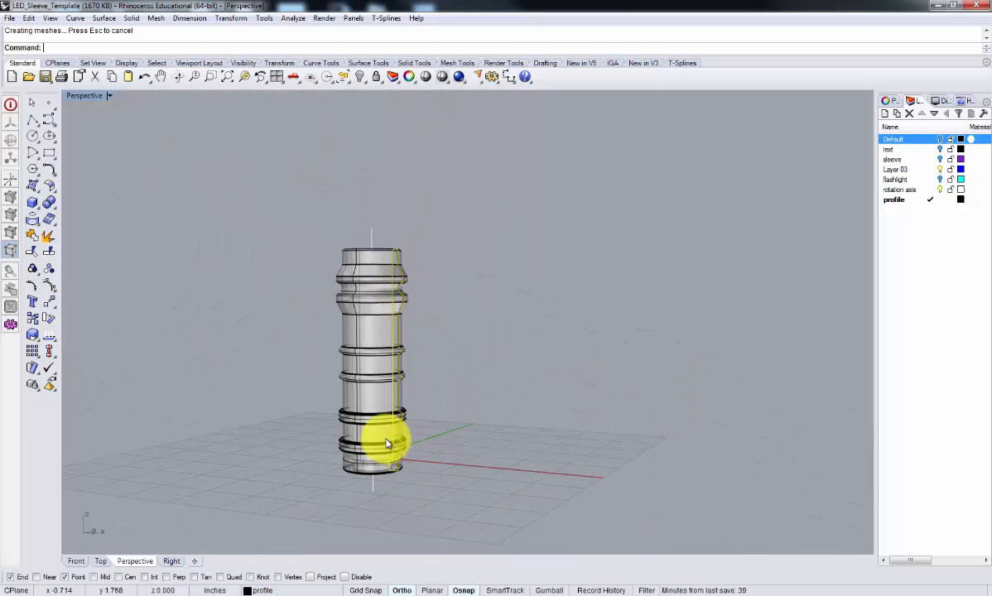
pyautogui.scroll(6, 389, 430)
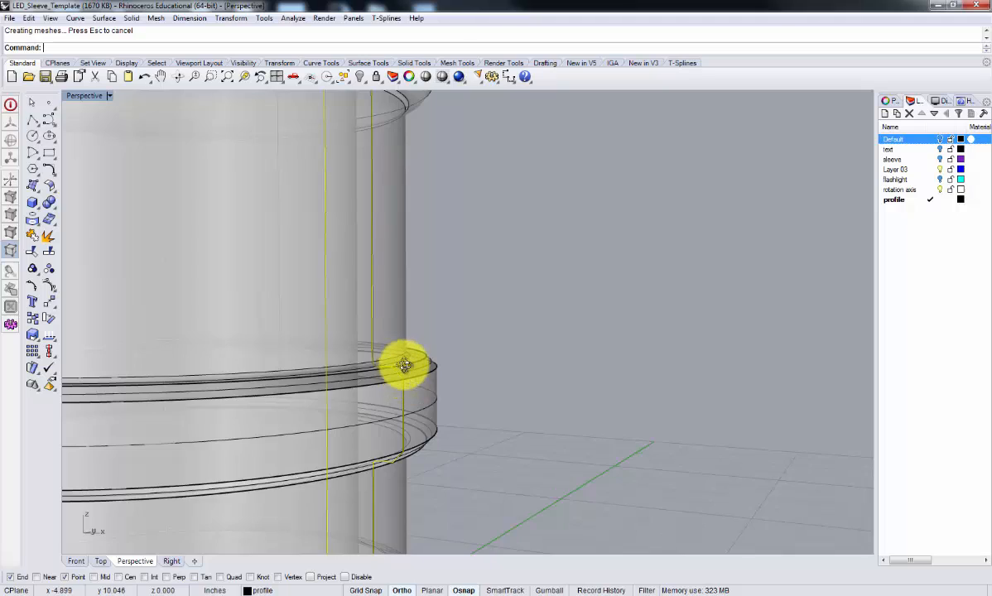
pyautogui.moveTo(403, 365); pyautogui.dragTo(398, 411, button='right')
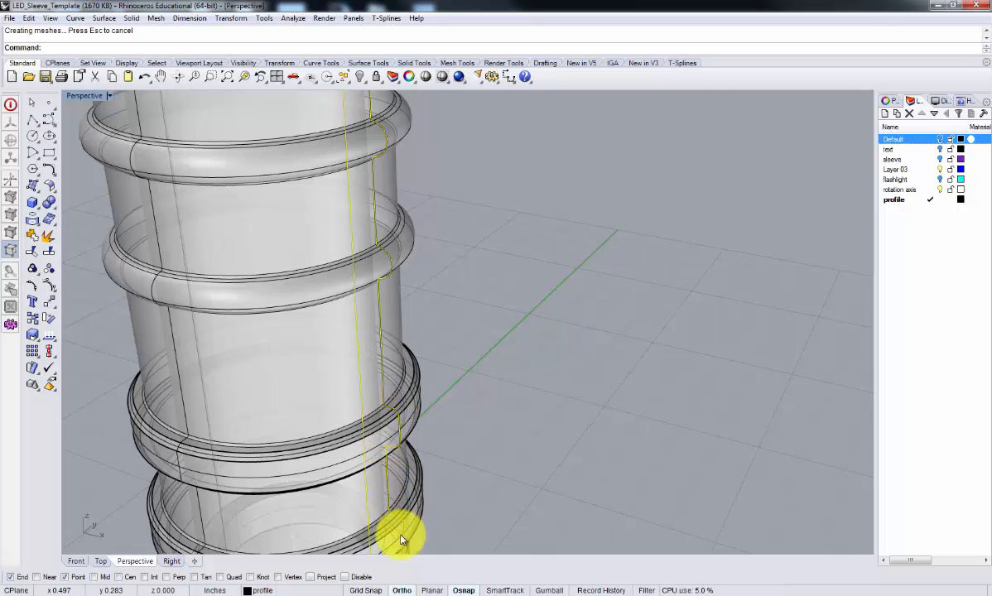
pyautogui.scroll(5, 401, 528)
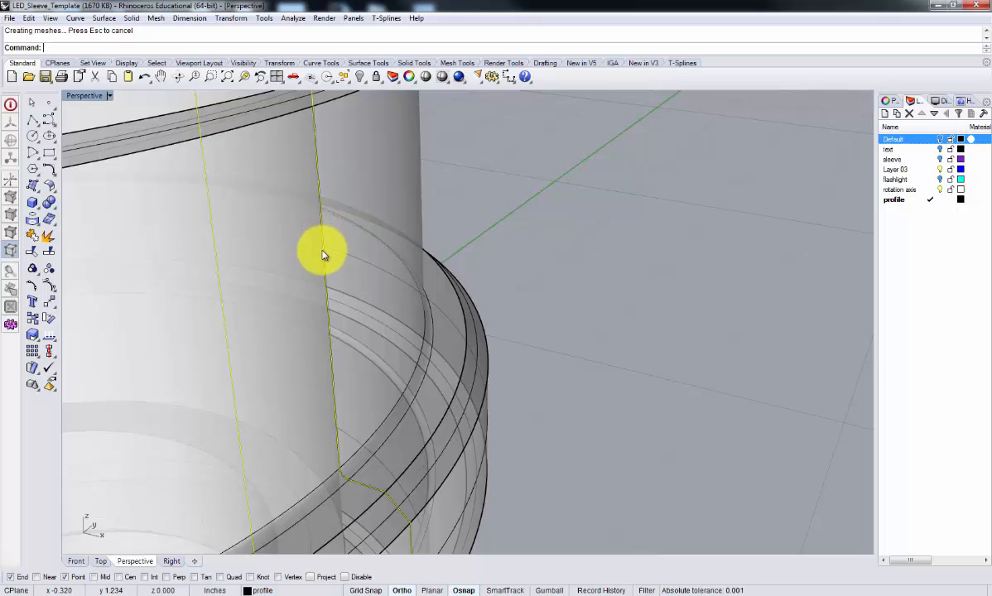
pyautogui.scroll(-5, 323, 254)
pyautogui.scroll(-4, 323, 254)
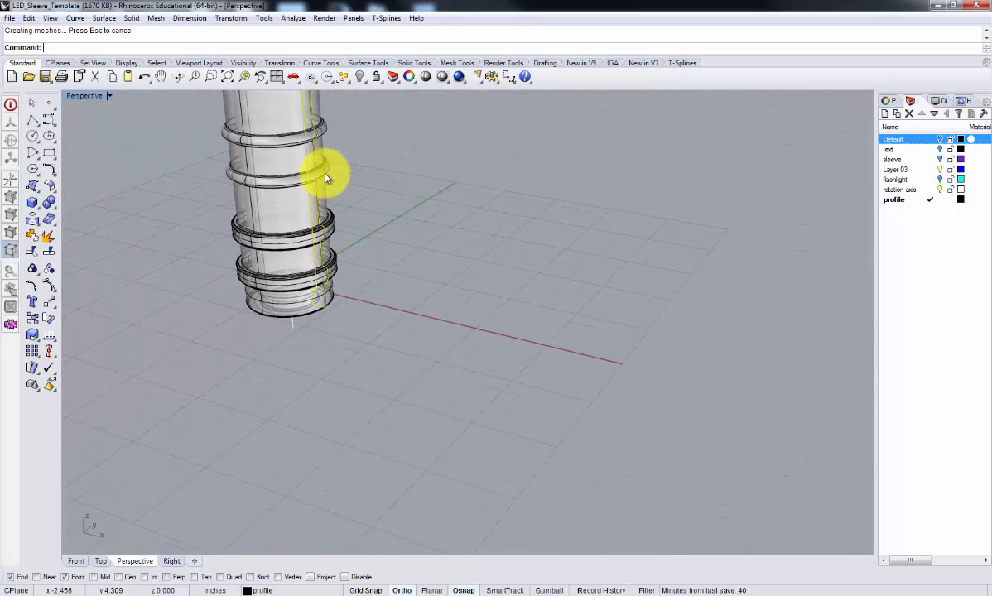
# Step: Inspect the sleeve's upper flared section and rounded ribs up close, and view the full sleeve from above
pyautogui.moveTo(325, 173); pyautogui.dragTo(432, 371, button='right')
pyautogui.scroll(5, 417, 233)
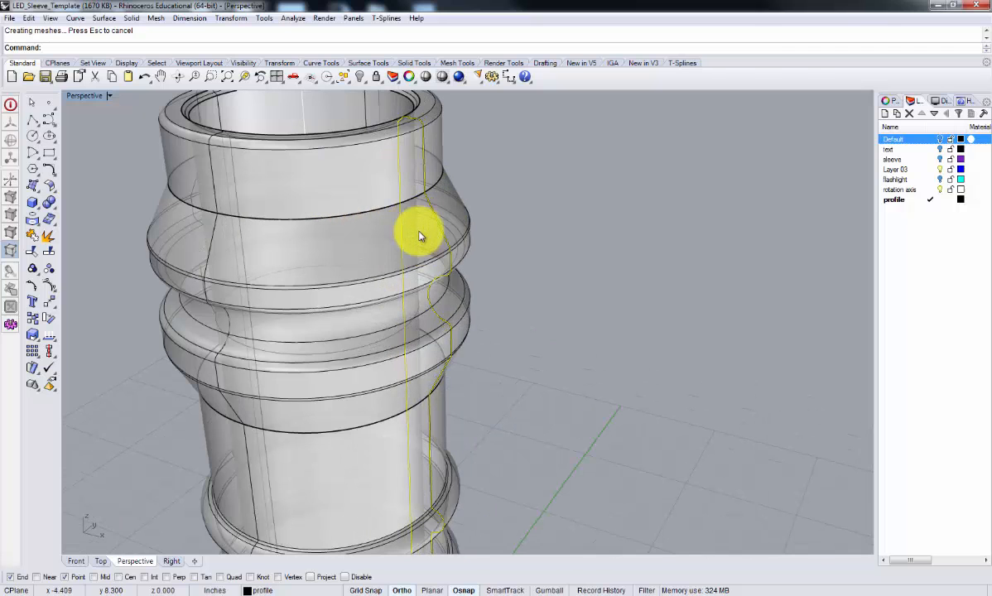
pyautogui.scroll(-3, 420, 236)
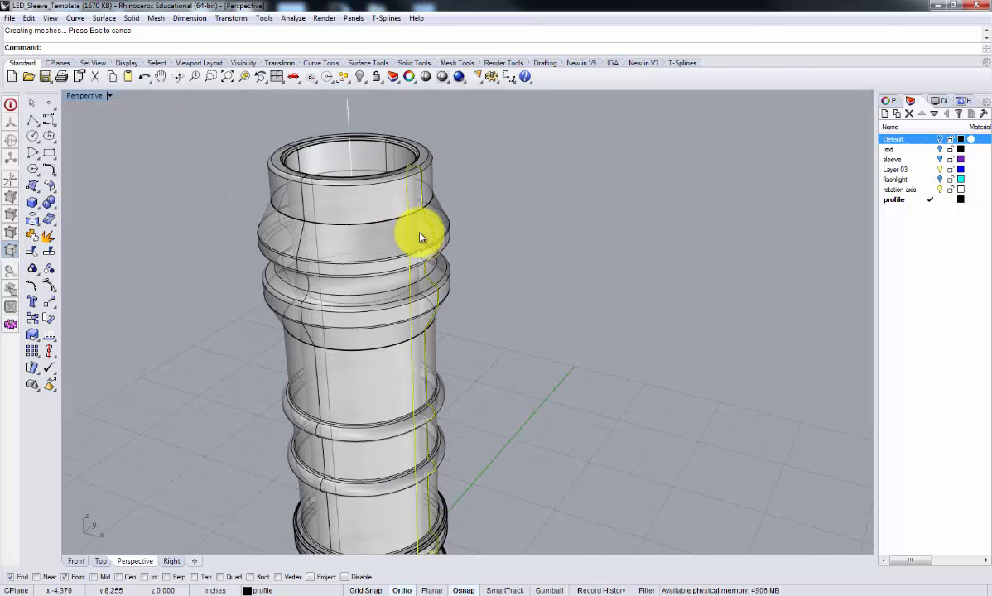
pyautogui.scroll(-2, 420, 238)
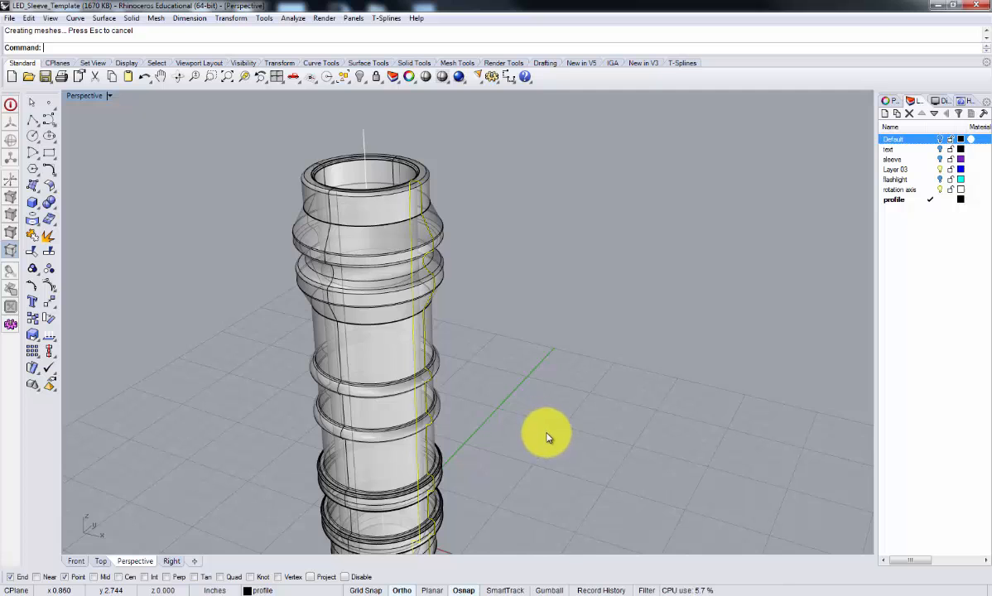
pyautogui.moveTo(547, 437); pyautogui.dragTo(547, 396, button='right')
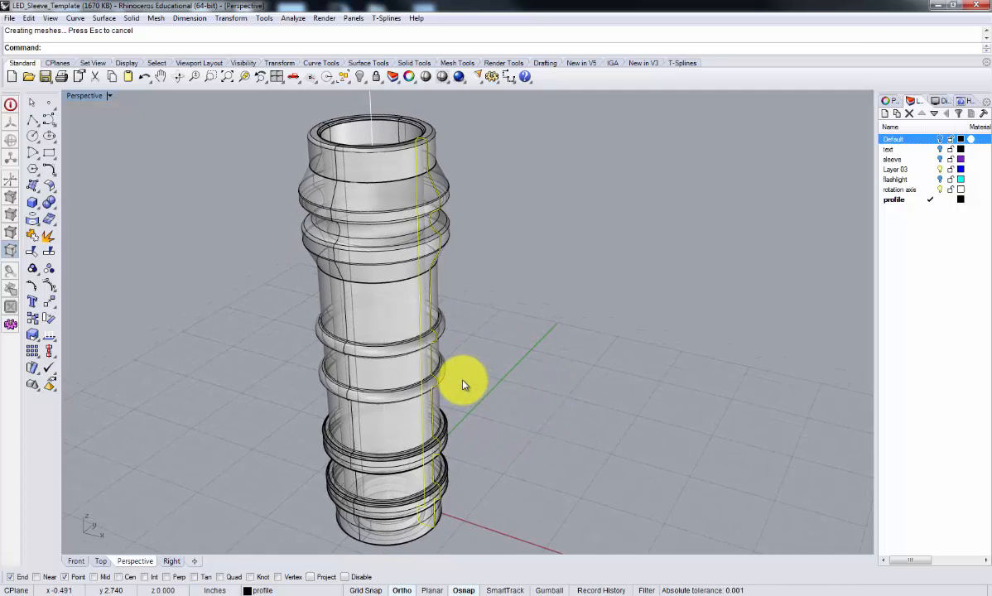
pyautogui.scroll(2, 466, 337)
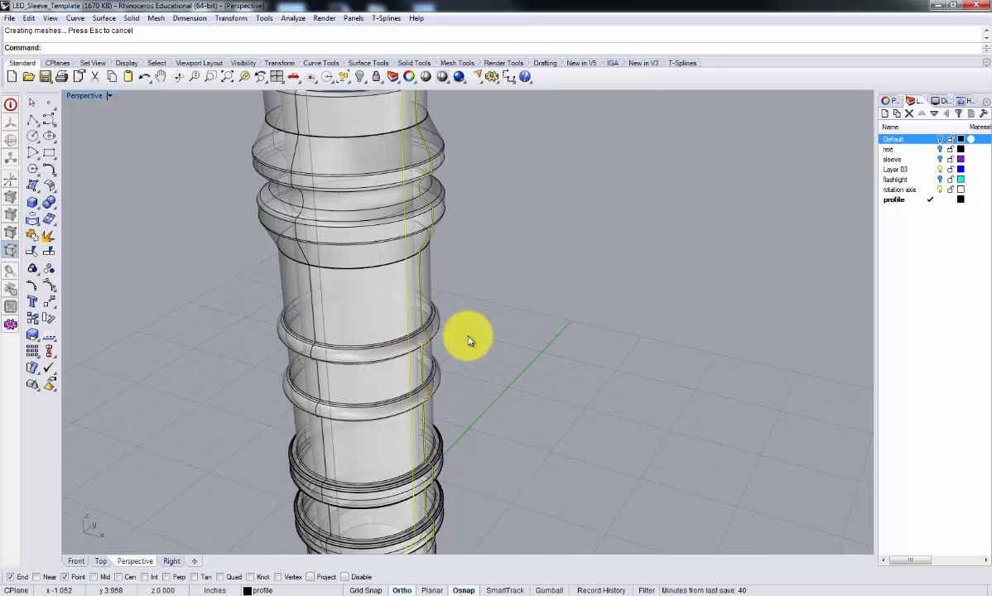
pyautogui.scroll(-2, 466, 338)
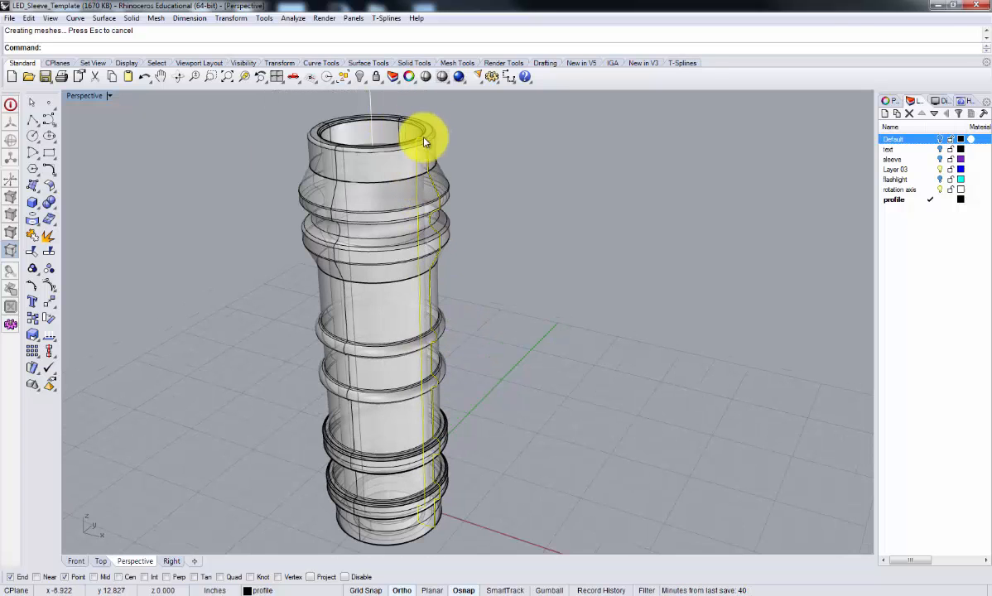